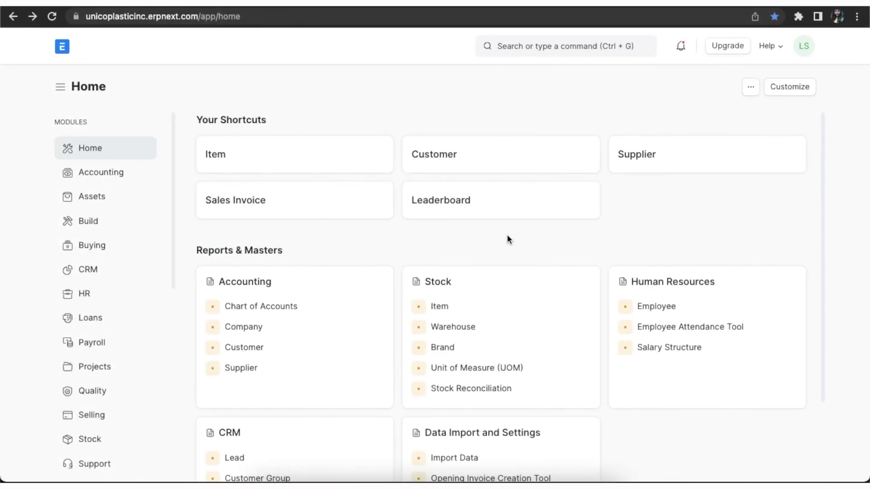
# - Open Unico Plastics Inc from the Company List and scroll to its Stock Settings to confirm perpetual inventory is on
pyautogui.click(529, 49)
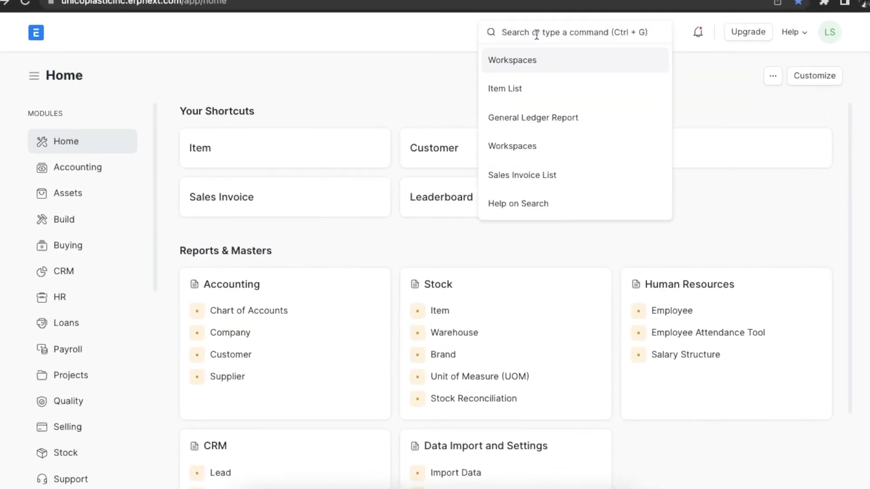
pyautogui.write('company list')
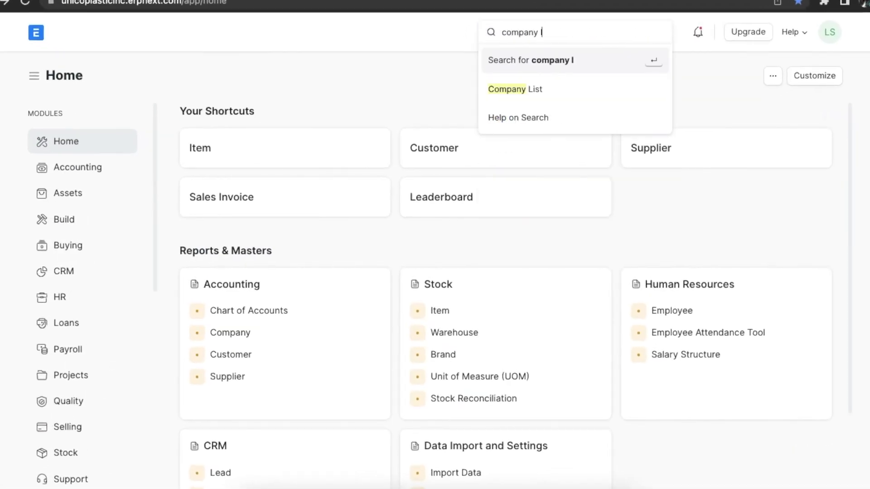
pyautogui.click(540, 97)
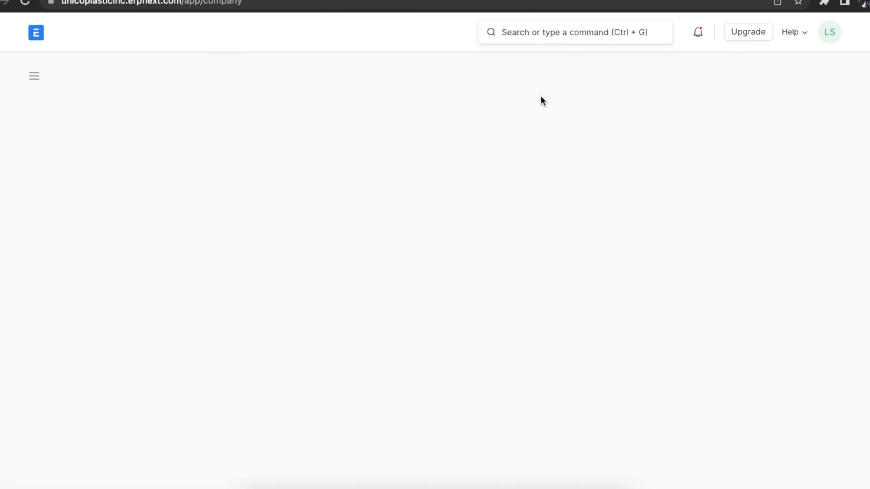
pyautogui.click(251, 189)
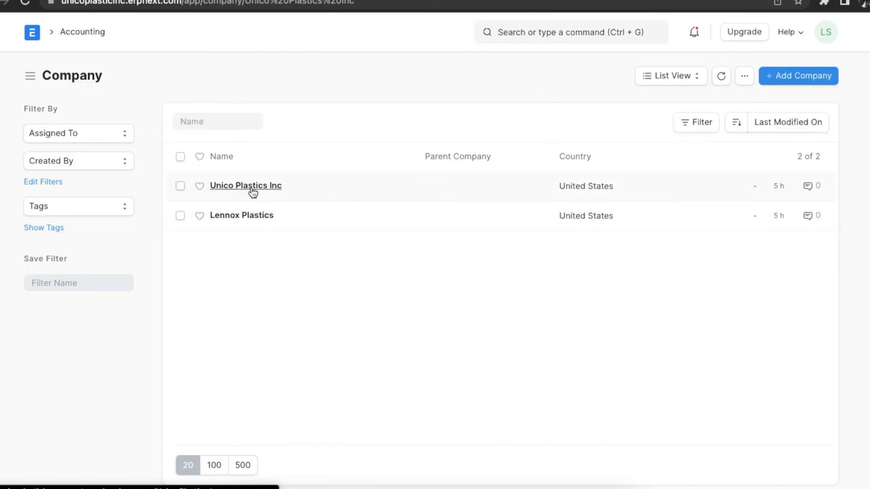
pyautogui.scroll(-15, 408, 335)
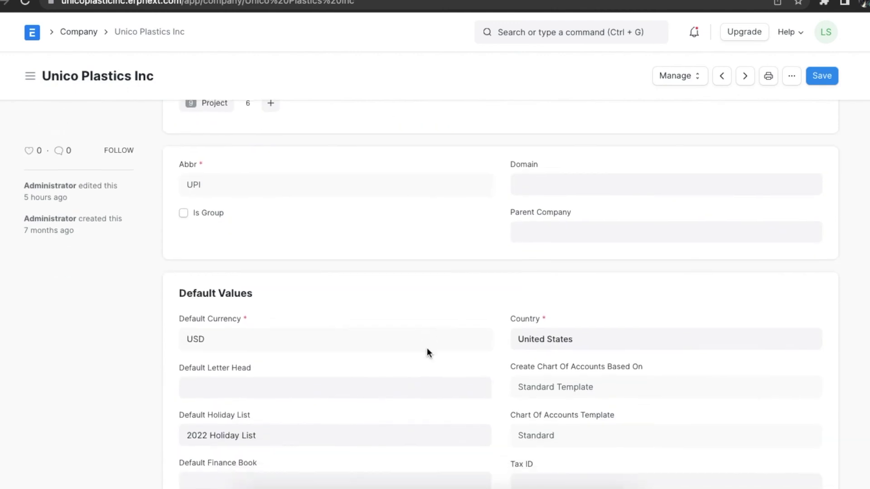
pyautogui.scroll(-20, 427, 350)
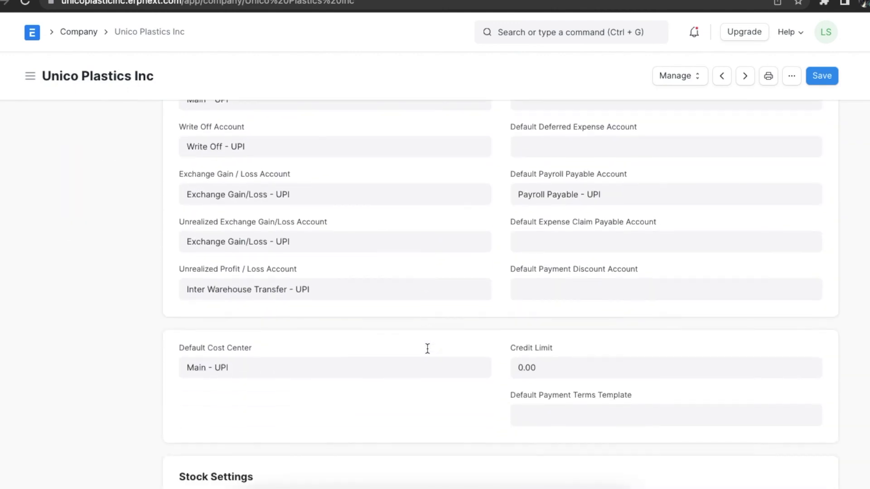
pyautogui.scroll(-5, 427, 349)
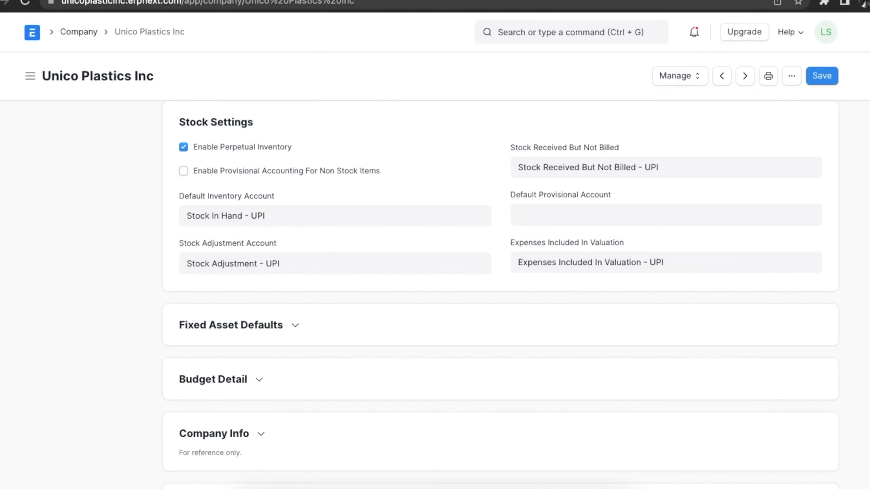
# - Expand the chart of accounts down to Assets > Current Assets > Stock Assets
pyautogui.click(363, 0)
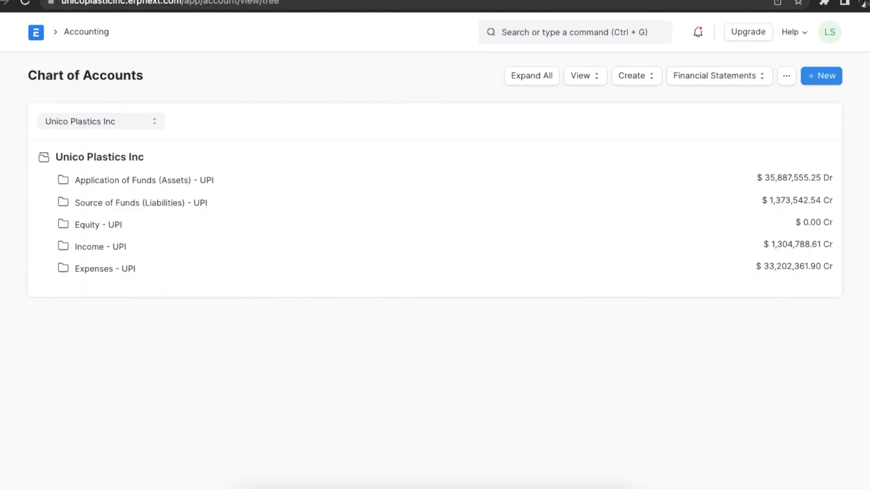
pyautogui.click(162, 179)
pyautogui.click(142, 224)
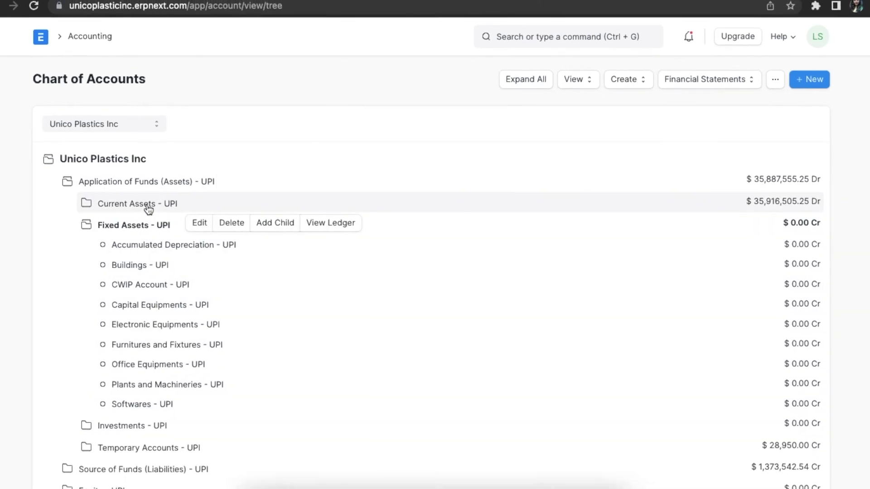
pyautogui.click(129, 202)
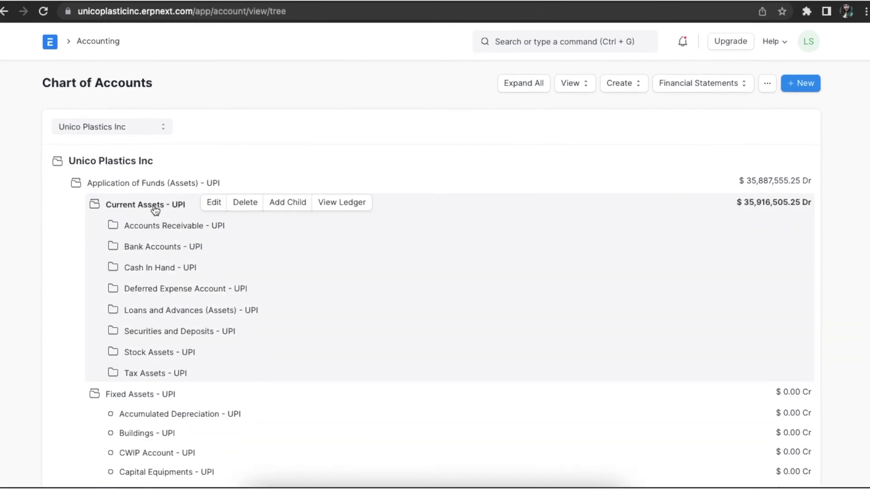
pyautogui.scroll(-2, 176, 295)
pyautogui.click(169, 292)
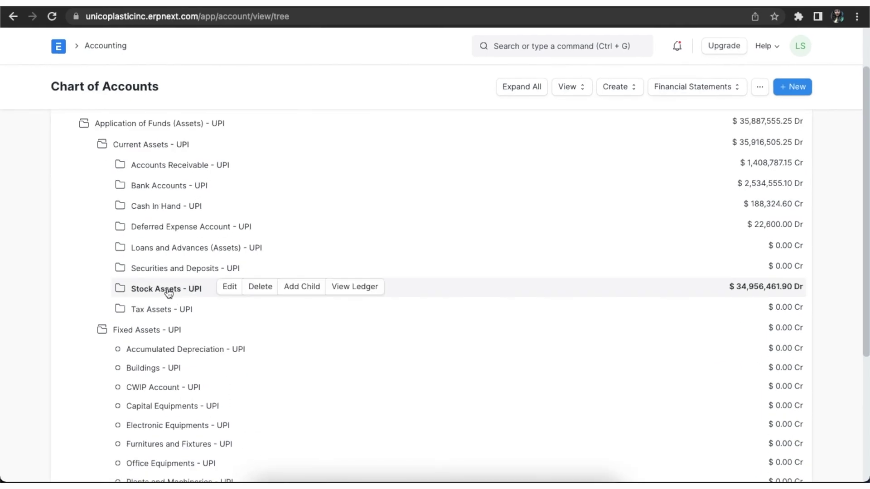
# - Add a Work In Progress child account under Stock Assets, type Stock, currency USD
pyautogui.click(304, 289)
pyautogui.write('Work In Progress')
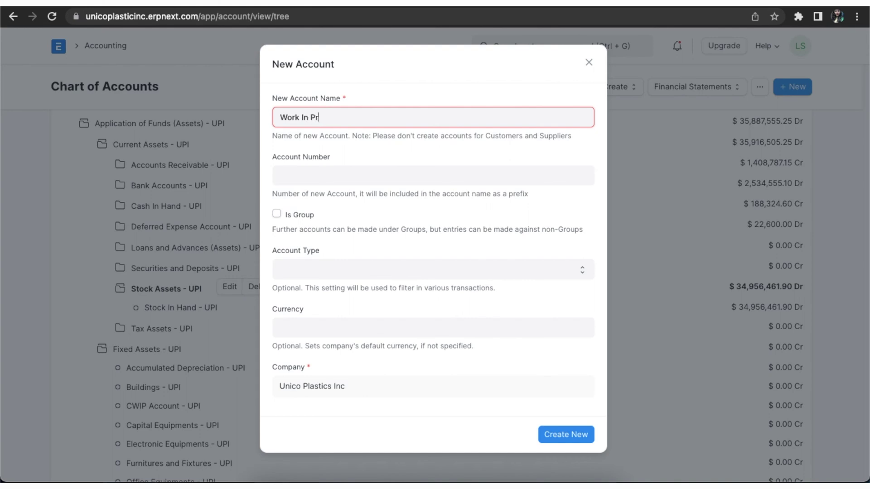
pyautogui.click(363, 334)
pyautogui.write('USD')
pyautogui.click(443, 353)
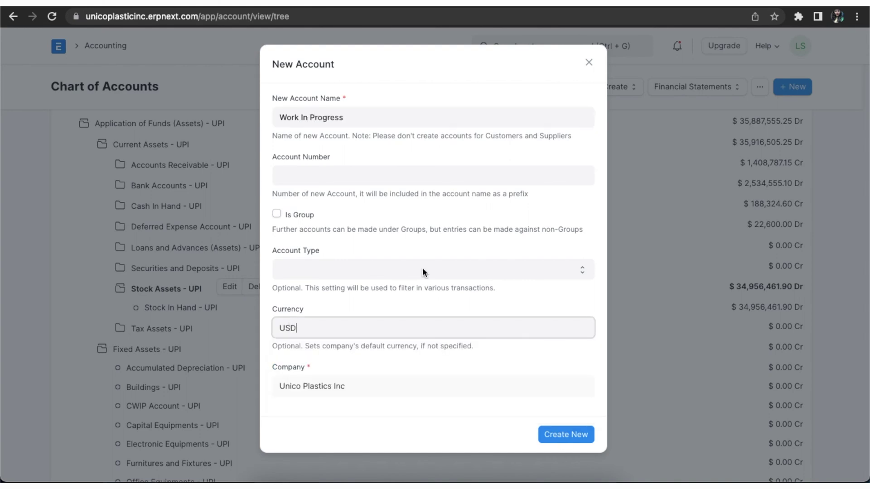
pyautogui.click(423, 268)
pyautogui.click(330, 458)
pyautogui.click(561, 435)
# - Add a Finished Goods child account under Stock Assets, type Stock, currency USD
pyautogui.click(300, 286)
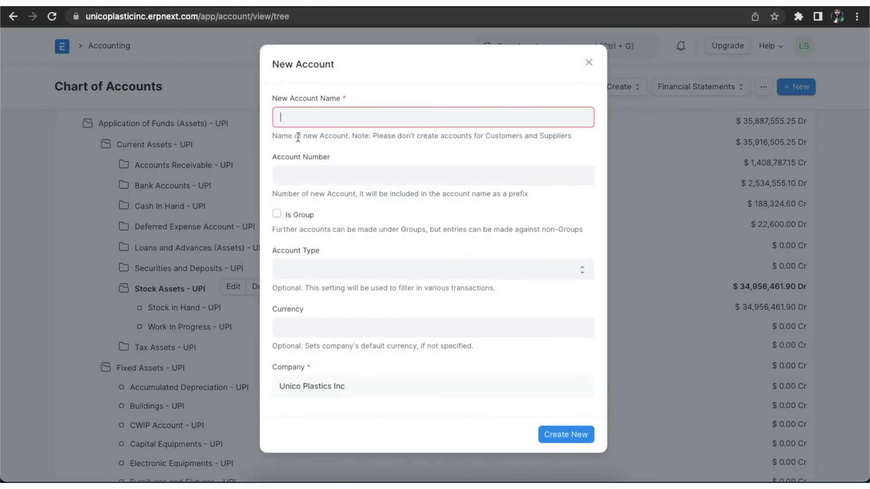
pyautogui.write('Finished Goods')
pyautogui.click(422, 269)
pyautogui.click(299, 457)
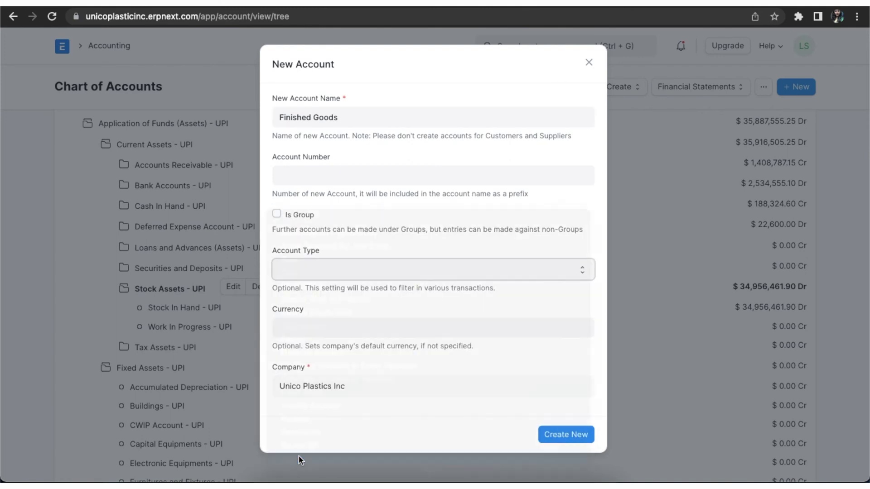
pyautogui.press('Tab')
pyautogui.write('USD')
pyautogui.click(566, 435)
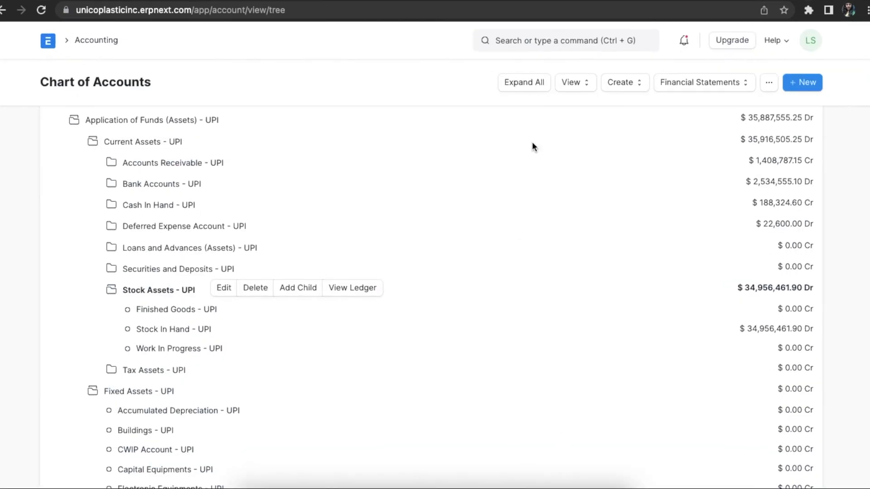
# - Set the Finished Goods - UPI warehouse's account to Finished Goods - UPI and save it
pyautogui.click(522, 47)
pyautogui.write('warehou')
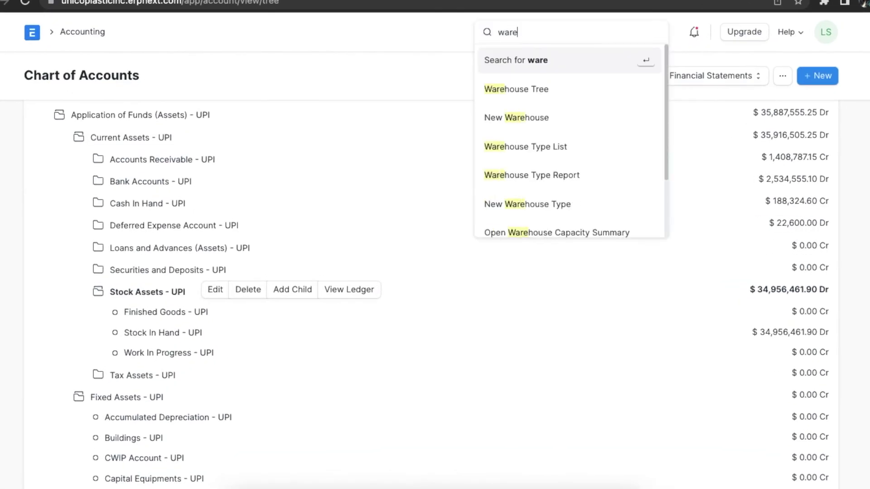
pyautogui.click(558, 93)
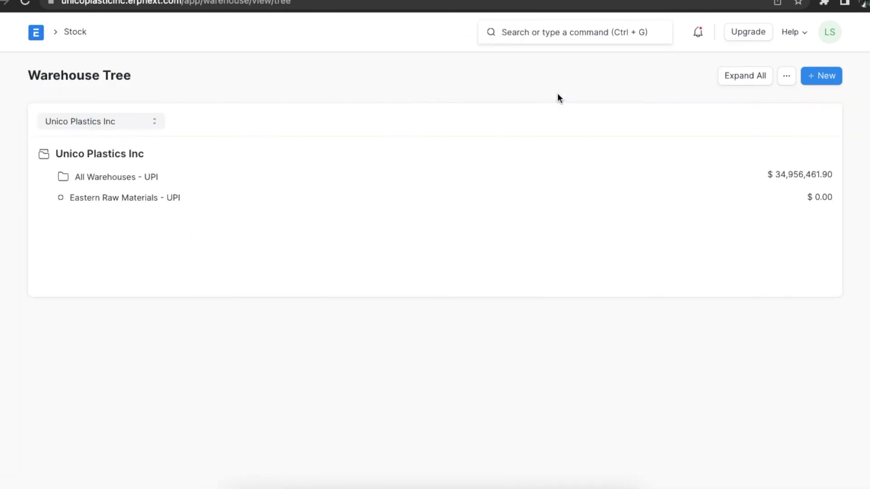
pyautogui.click(149, 179)
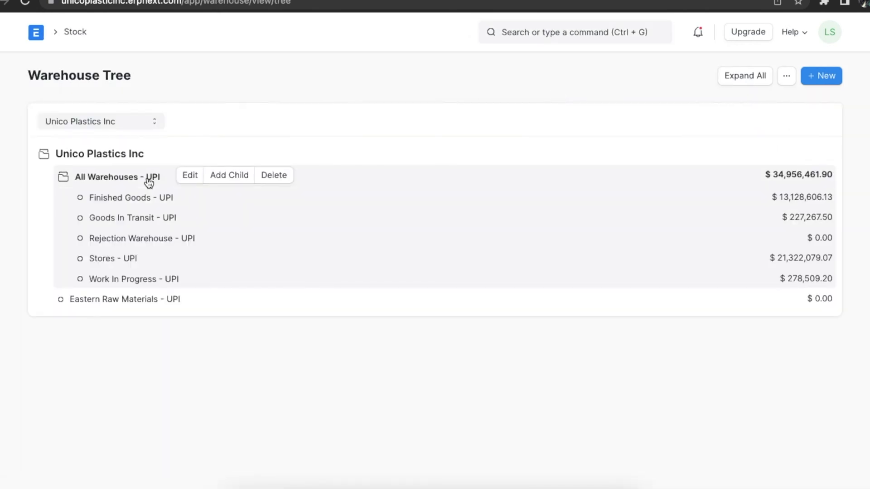
pyautogui.click(149, 197)
pyautogui.click(200, 197)
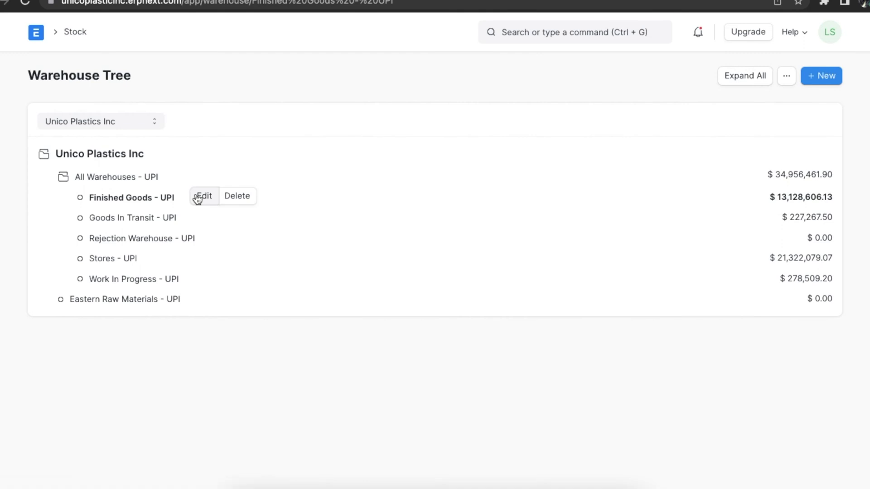
pyautogui.tripleClick(599, 144)
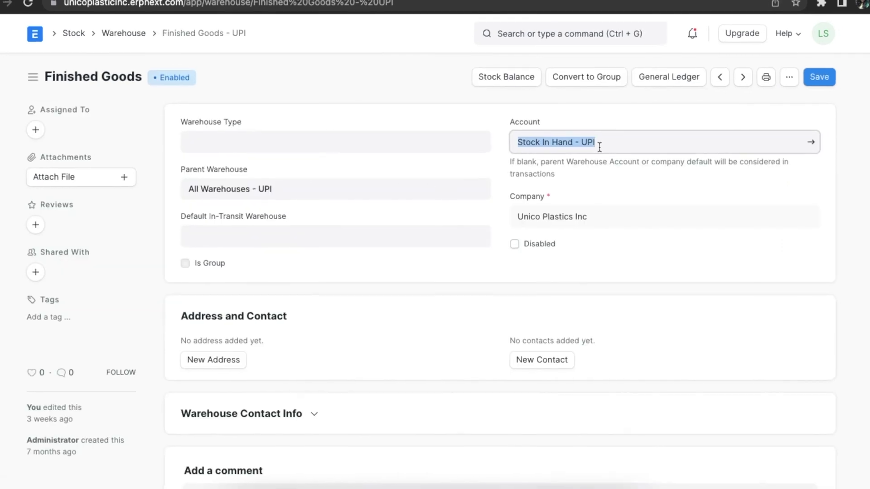
pyautogui.write('Fin')
pyautogui.click(585, 168)
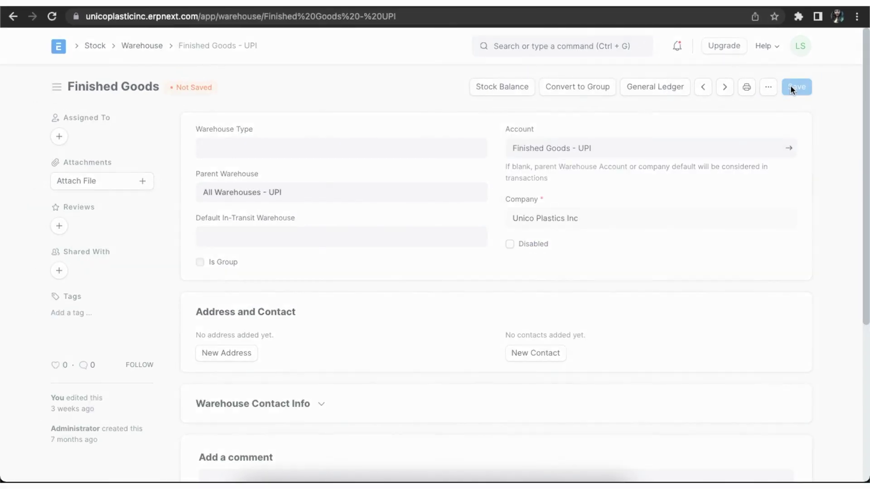
pyautogui.click(790, 86)
pyautogui.click(588, 64)
# - Set the Work In Progress - UPI warehouse's account to Work In Progress - UPI, save, and return Home
pyautogui.click(142, 46)
pyautogui.click(136, 180)
pyautogui.click(154, 277)
pyautogui.click(225, 275)
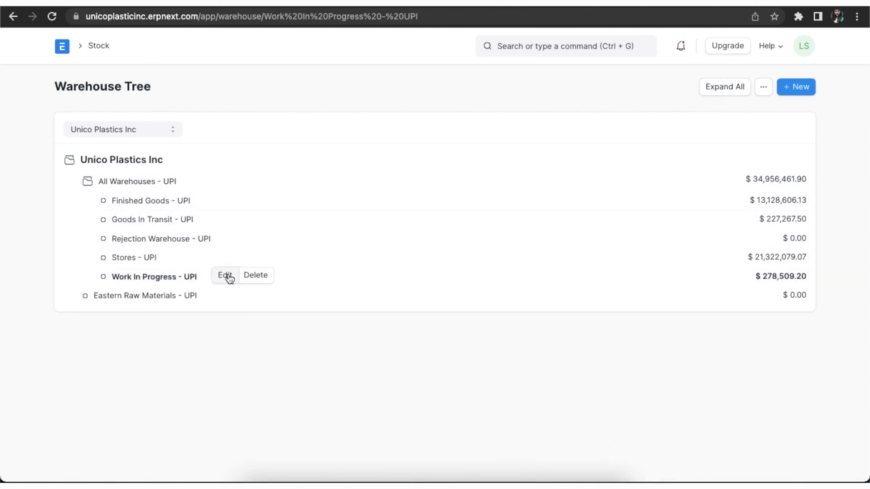
pyautogui.tripleClick(599, 144)
pyautogui.write('wo')
pyautogui.click(584, 168)
pyautogui.click(790, 86)
pyautogui.click(62, 47)
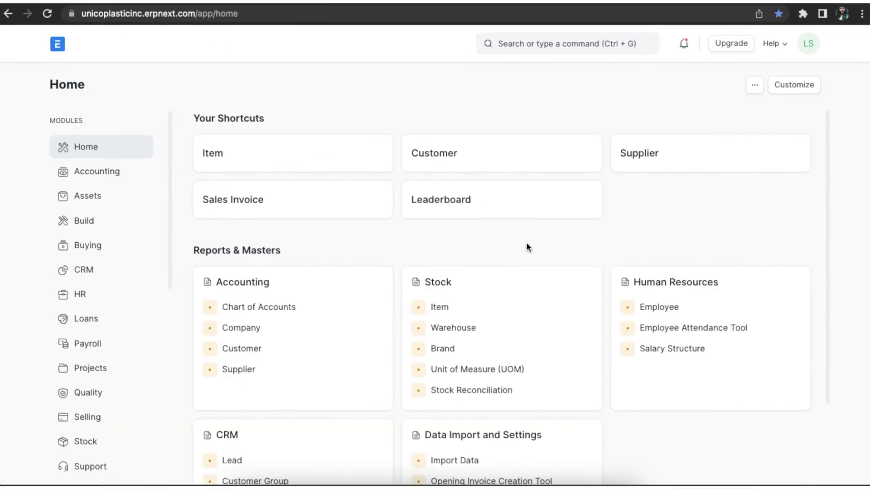
# - In Stock Settings, leave the Default Valuation Method set to FIFO
pyautogui.click(534, 39)
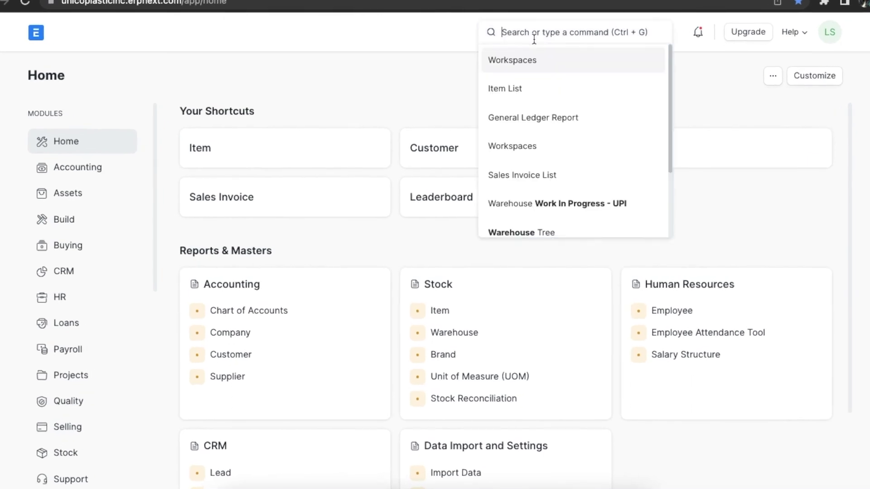
pyautogui.write('stock set')
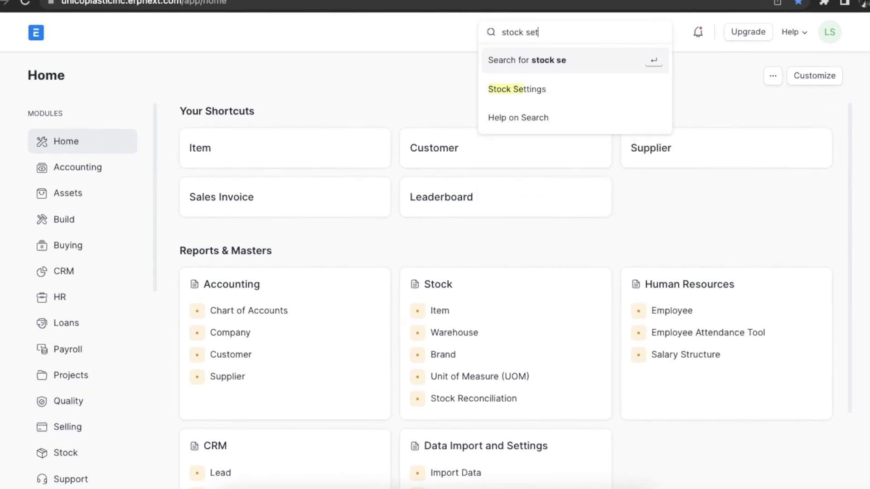
pyautogui.click(542, 88)
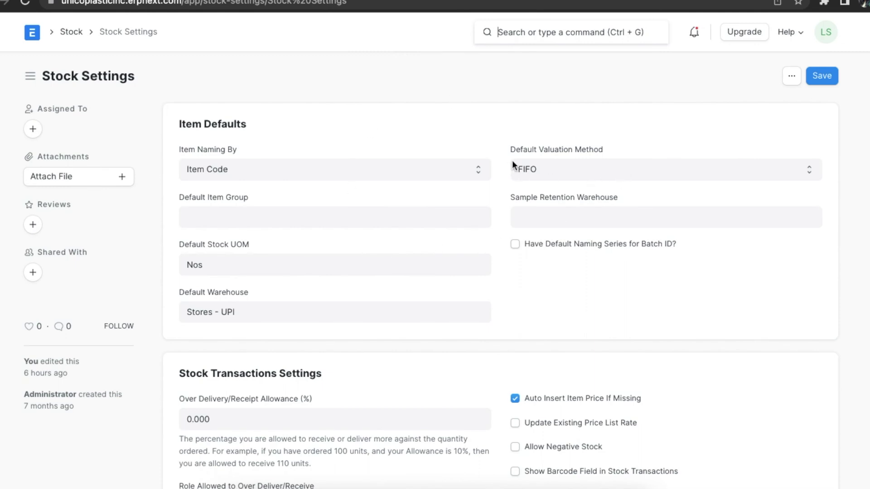
pyautogui.click(594, 171)
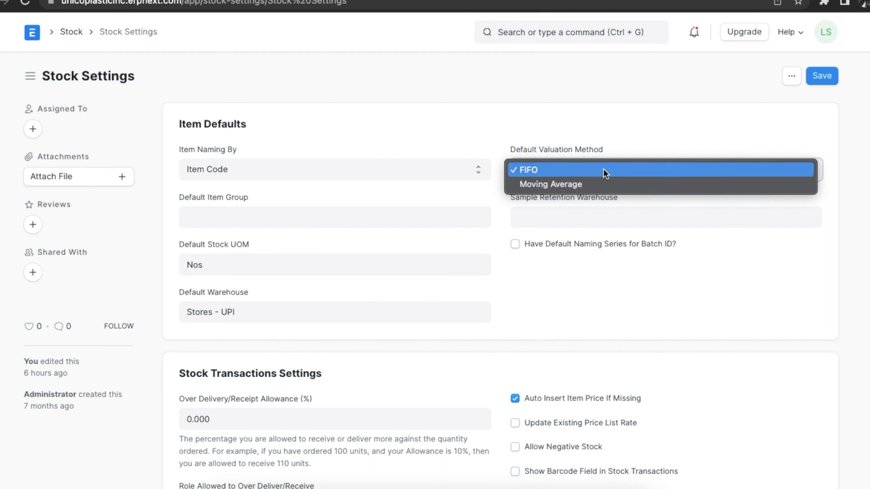
pyautogui.click(602, 169)
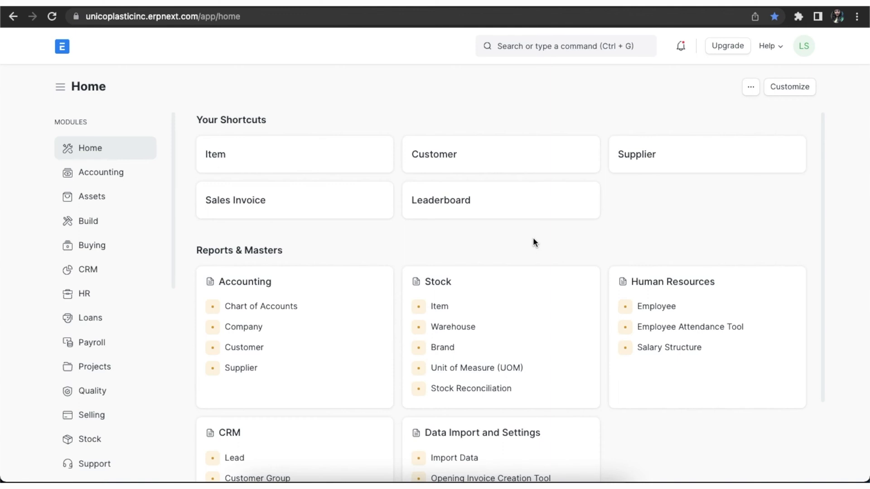
# - Open Dexton Inc.'s latest purchase order and review its 10 UPI001 Luxury Plastic items totalling $12,000
pyautogui.click(542, 35)
pyautogui.write('pu')
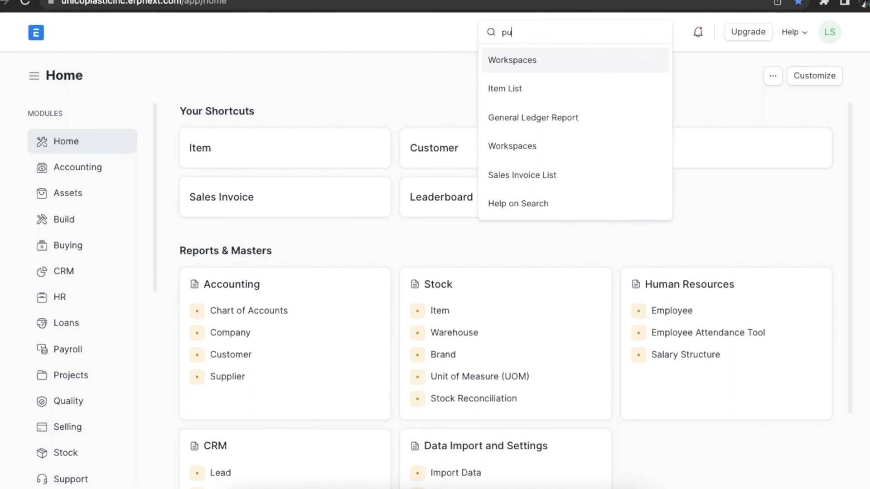
pyautogui.write('rchase o')
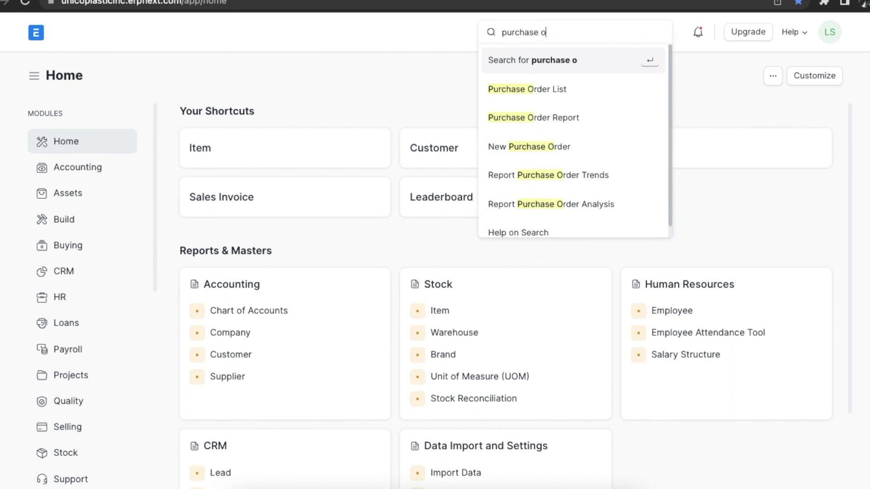
pyautogui.write('rder')
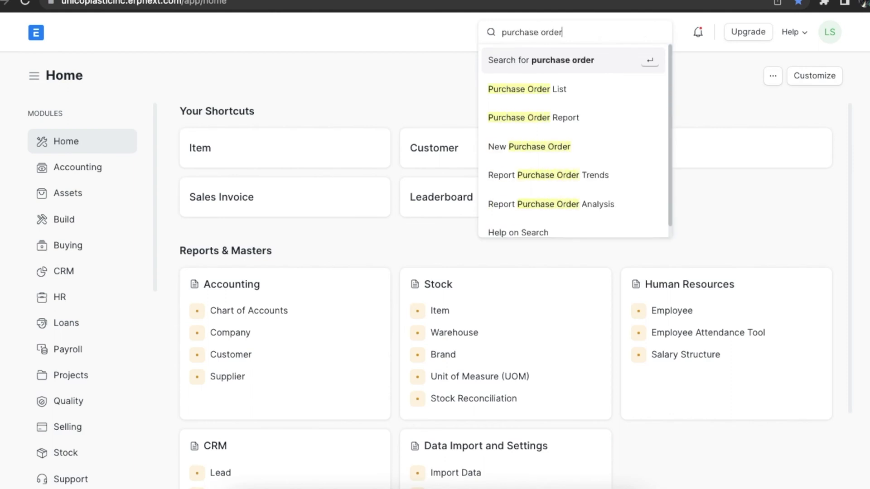
pyautogui.click(575, 89)
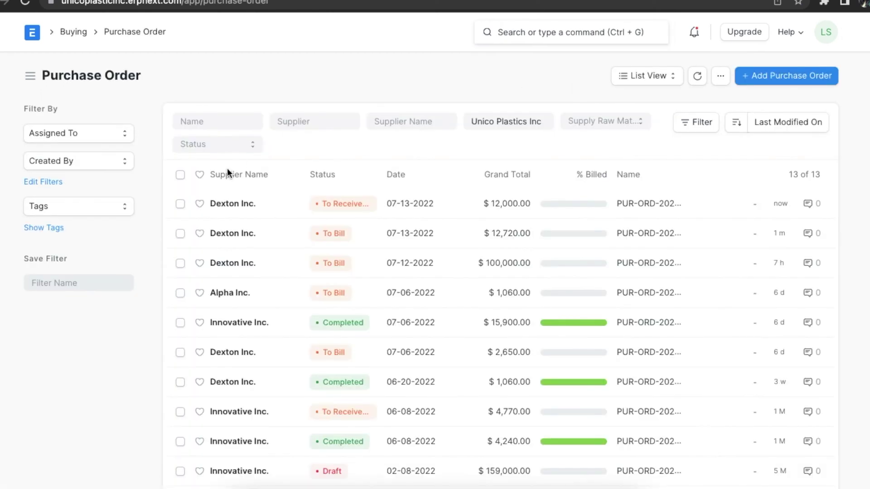
pyautogui.click(229, 204)
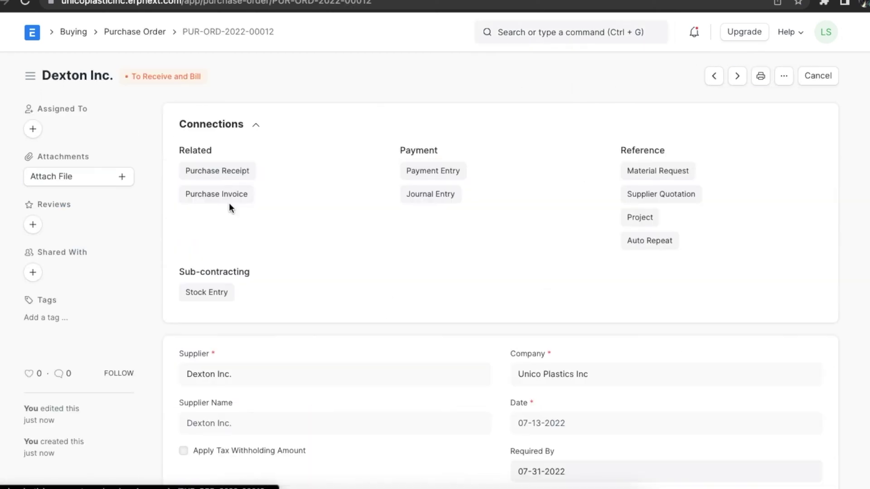
pyautogui.scroll(-10, 565, 248)
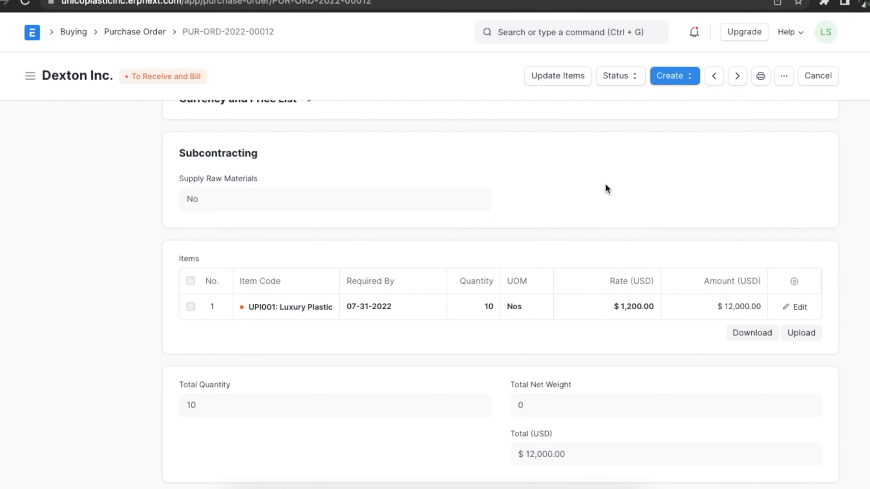
pyautogui.scroll(6, 606, 188)
# - Create purchase receipt MAT-PRE-2022-00026 from the order, then save and submit it
pyautogui.scroll(4, 606, 189)
pyautogui.click(682, 81)
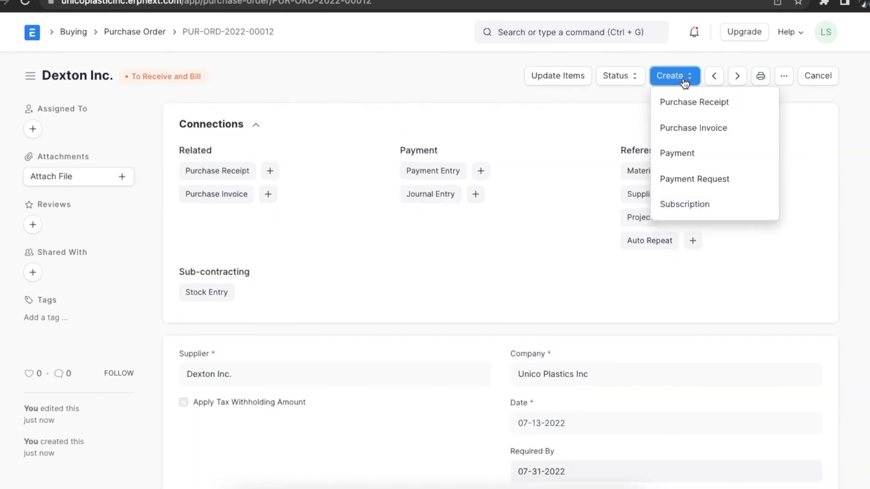
pyautogui.click(749, 105)
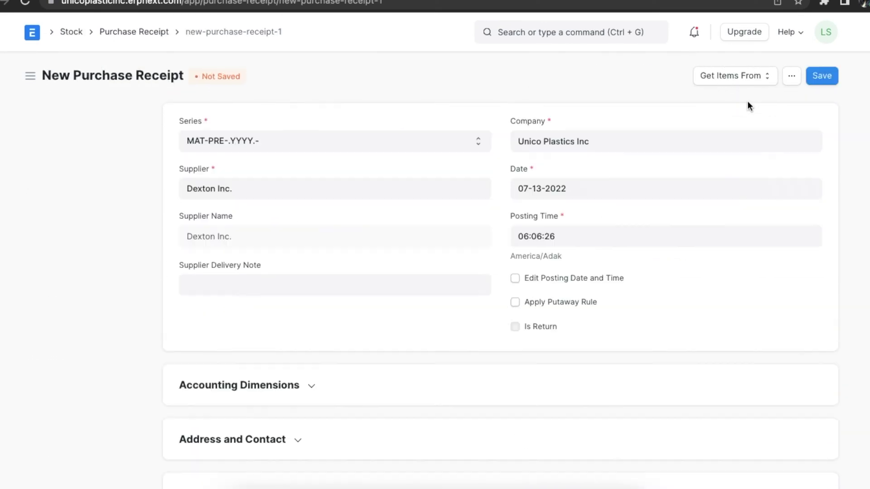
pyautogui.click(823, 76)
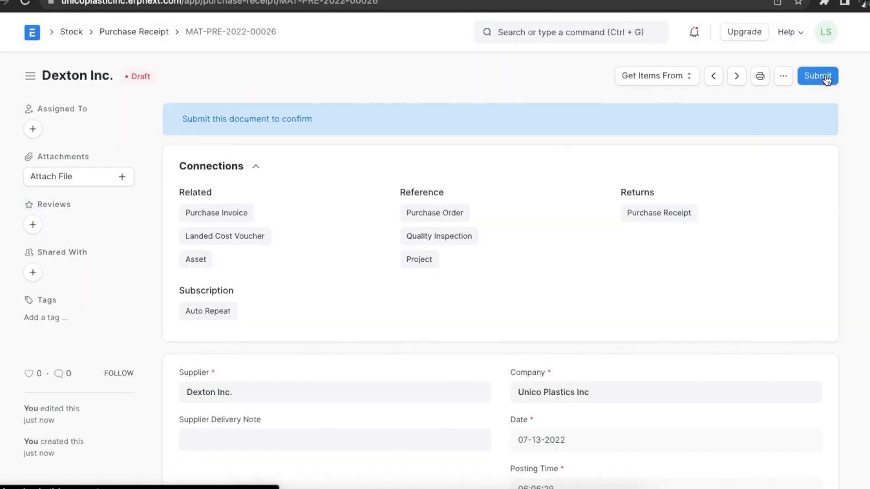
pyautogui.scroll(-3, 712, 278)
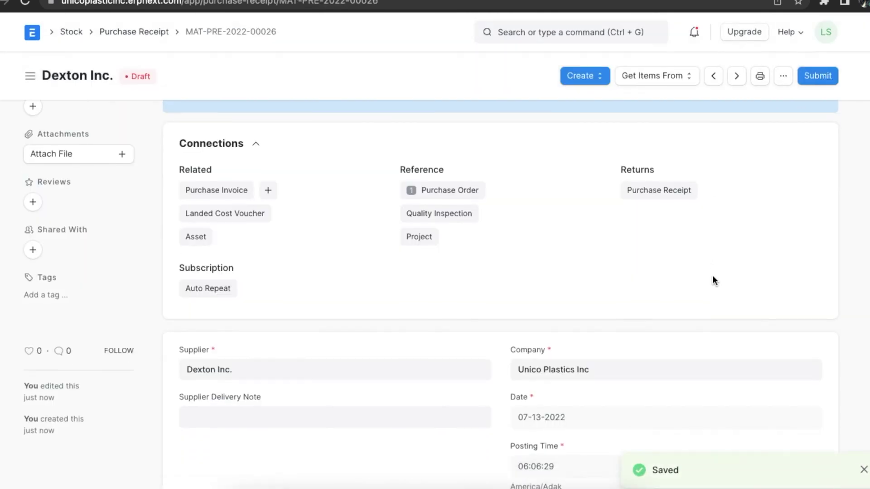
pyautogui.scroll(3, 713, 281)
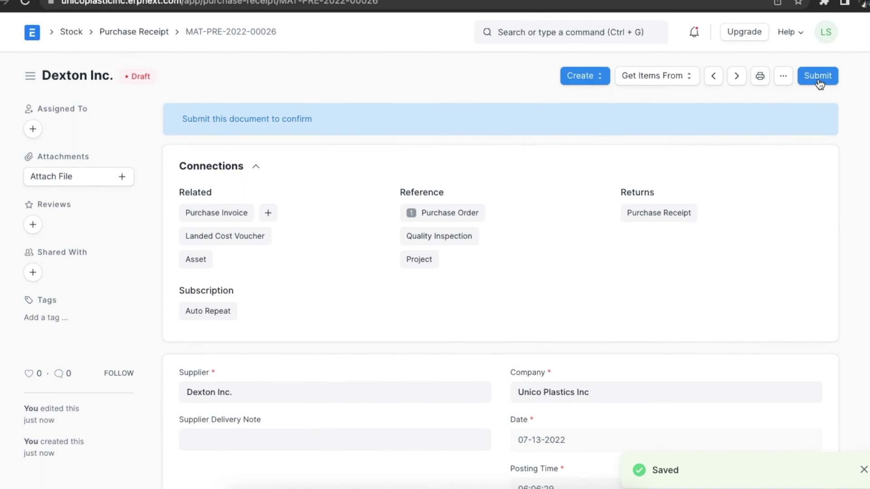
pyautogui.click(817, 80)
pyautogui.click(592, 131)
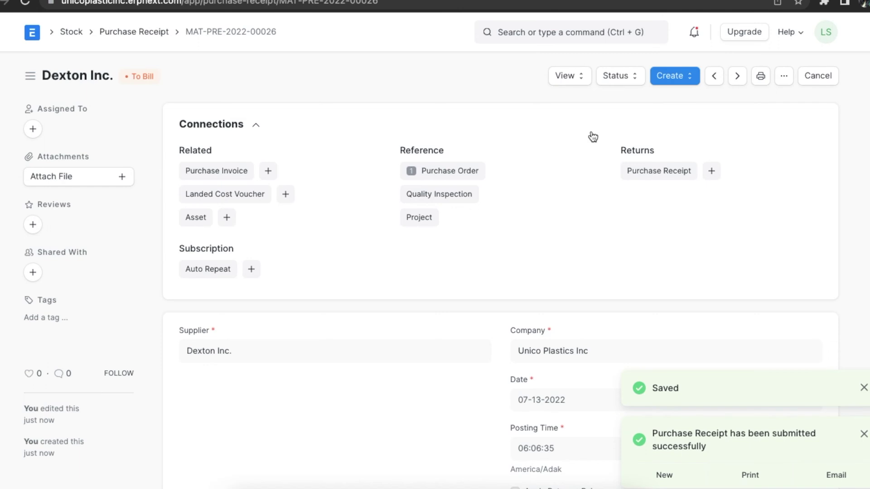
pyautogui.click(574, 77)
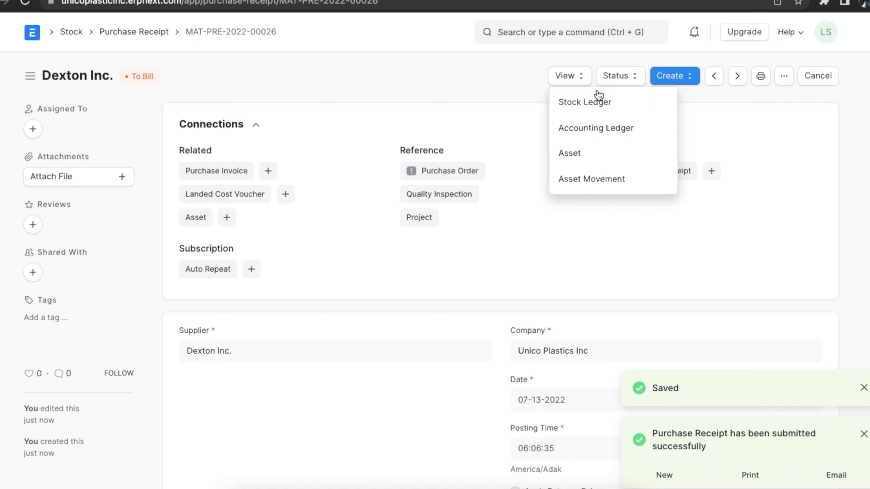
pyautogui.click(620, 106)
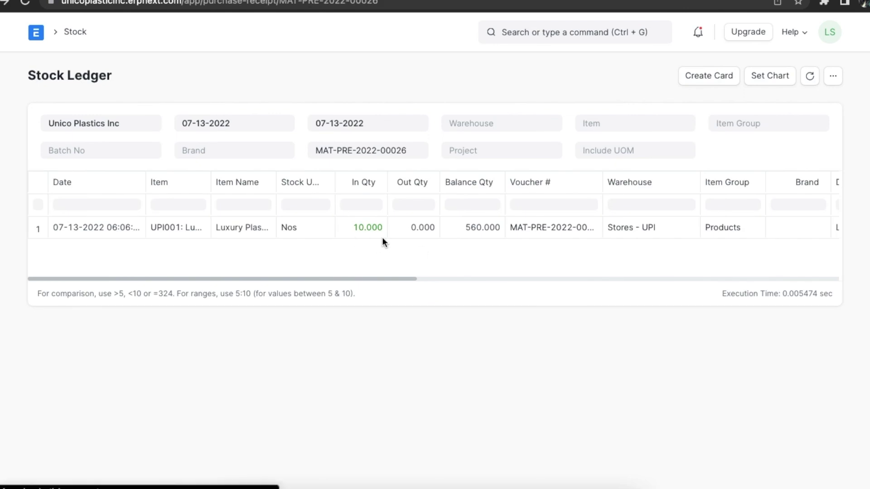
pyautogui.hotkey('alt', 'Left')
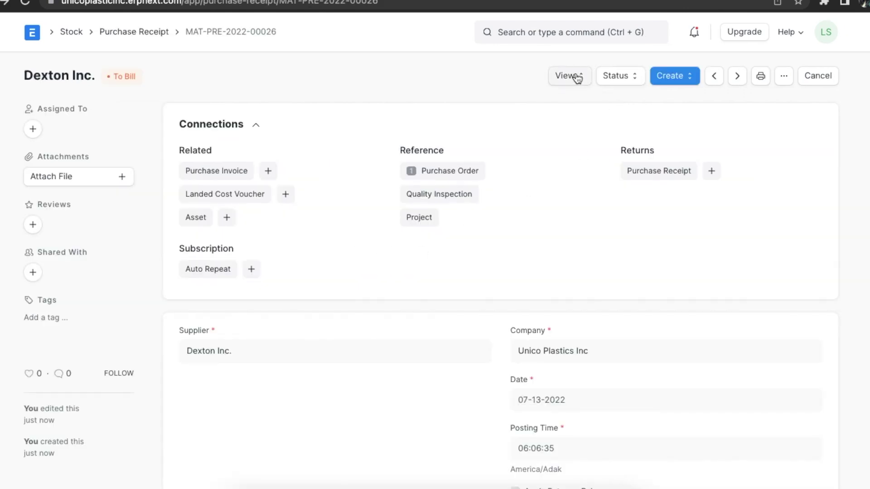
pyautogui.click(578, 78)
pyautogui.click(605, 132)
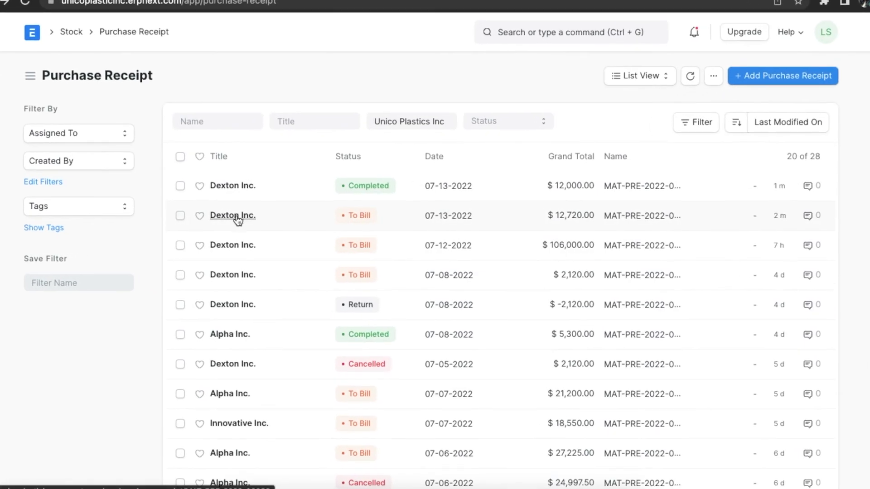
pyautogui.click(239, 216)
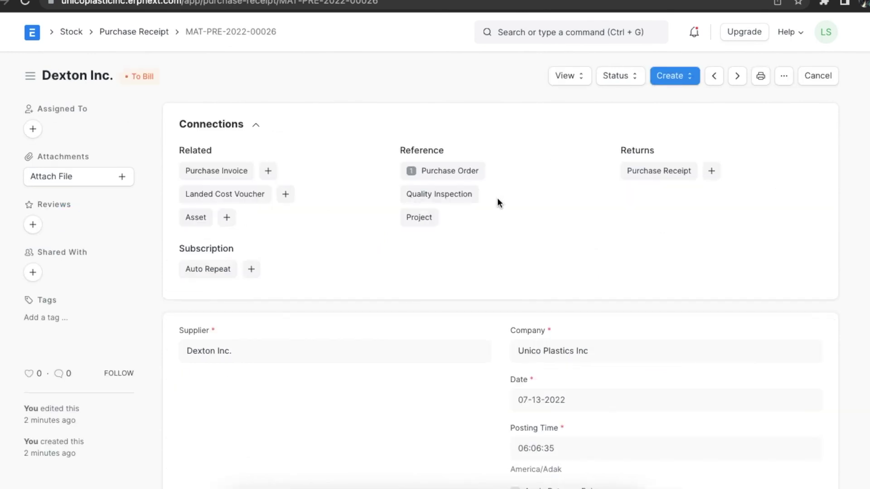
pyautogui.click(680, 78)
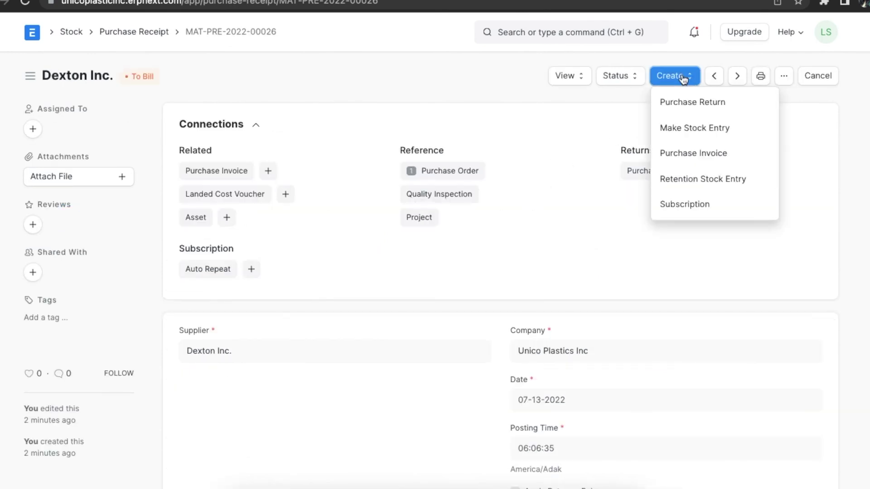
# - Create and submit purchase invoice ACC-PINV-2022-00036 from the receipt, then view its accounting ledger
pyautogui.click(738, 153)
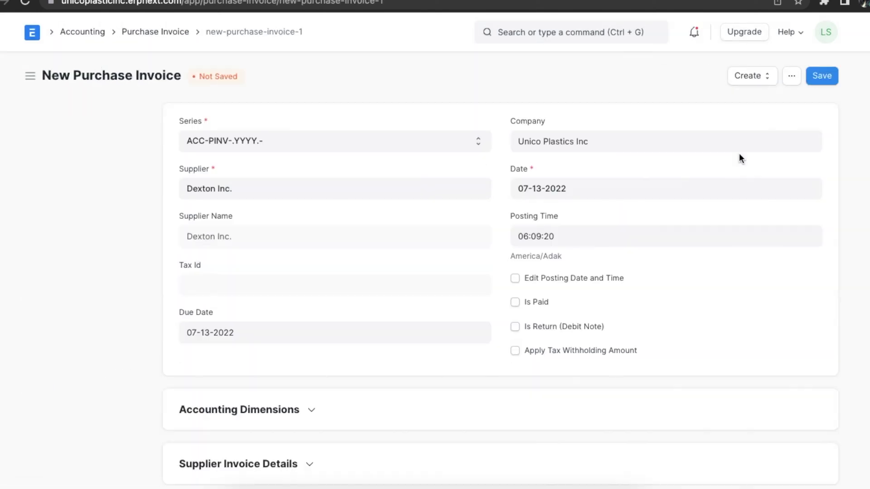
pyautogui.click(822, 76)
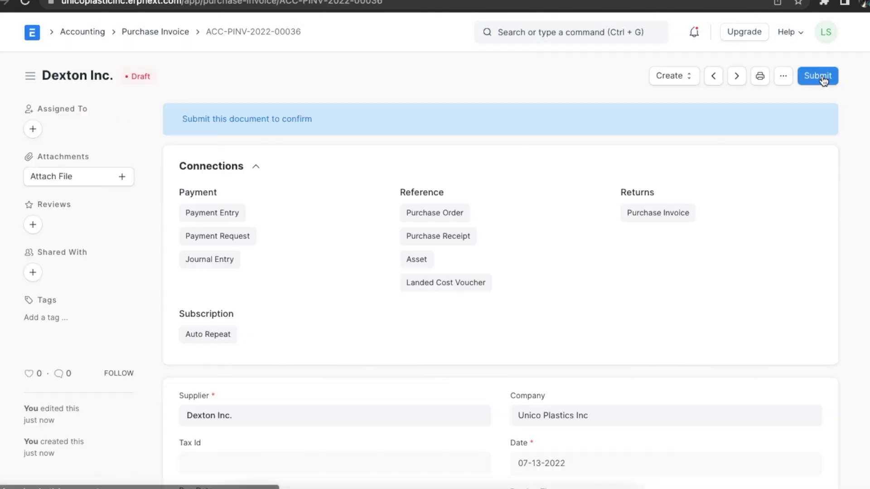
pyautogui.click(815, 78)
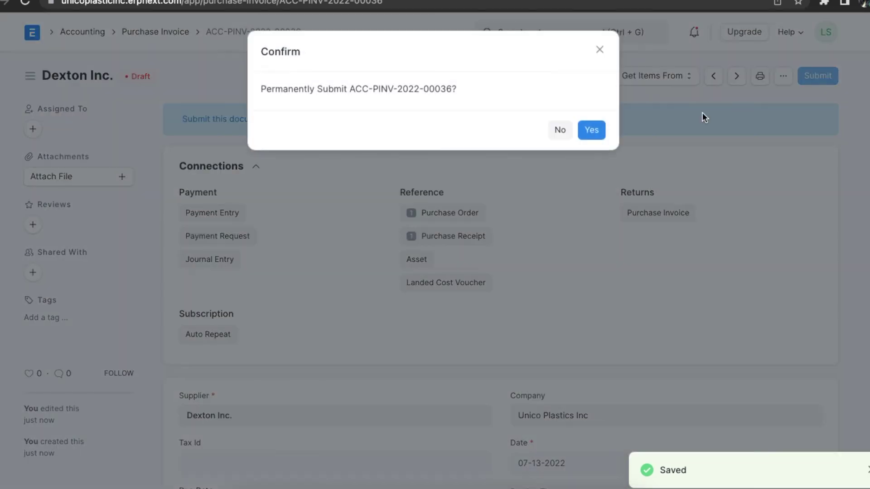
pyautogui.click(597, 131)
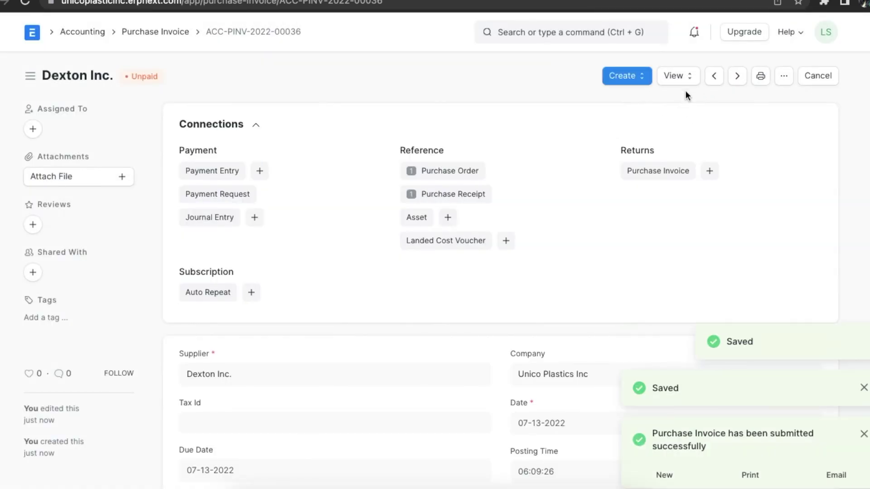
pyautogui.click(681, 81)
pyautogui.click(679, 102)
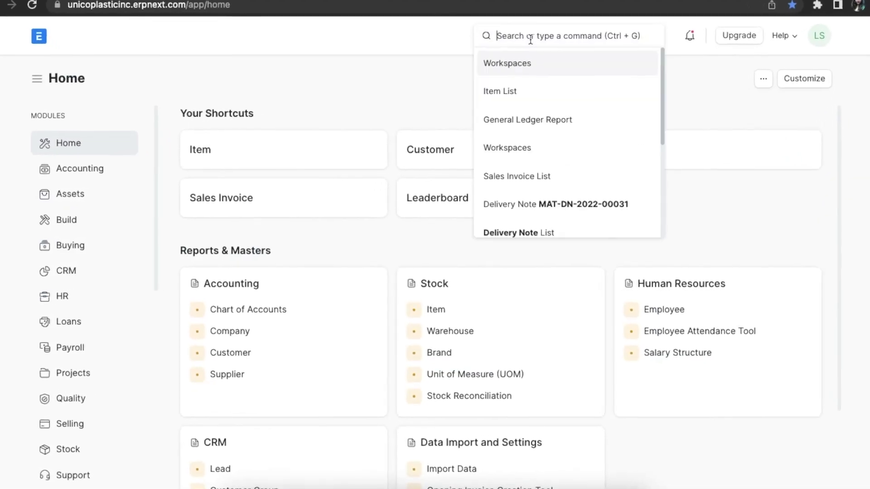
# - Open Fulher Plastics' draft delivery note MAT-DN-2022-00031 for 5 Luxury Plastic and submit it
pyautogui.write('delivery n')
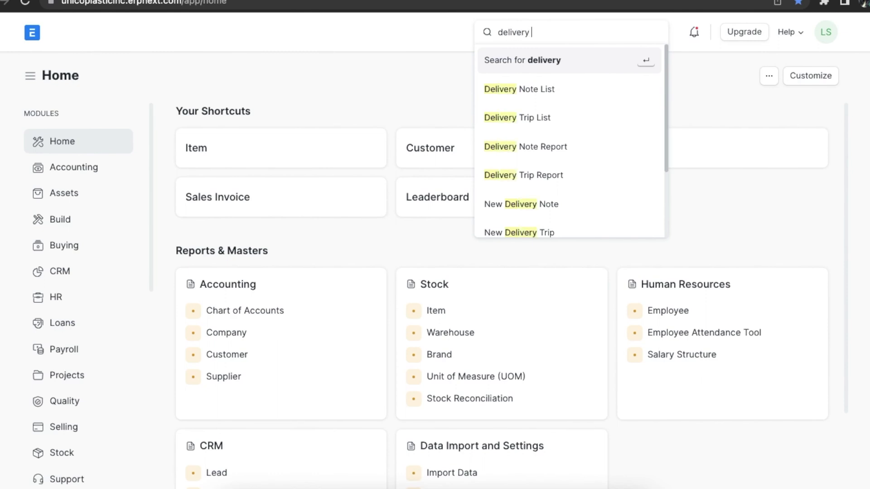
pyautogui.click(553, 89)
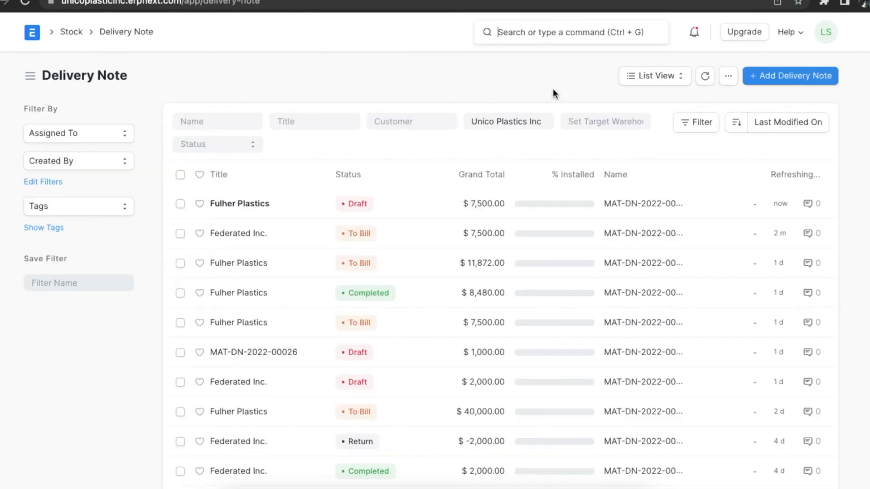
pyautogui.click(251, 204)
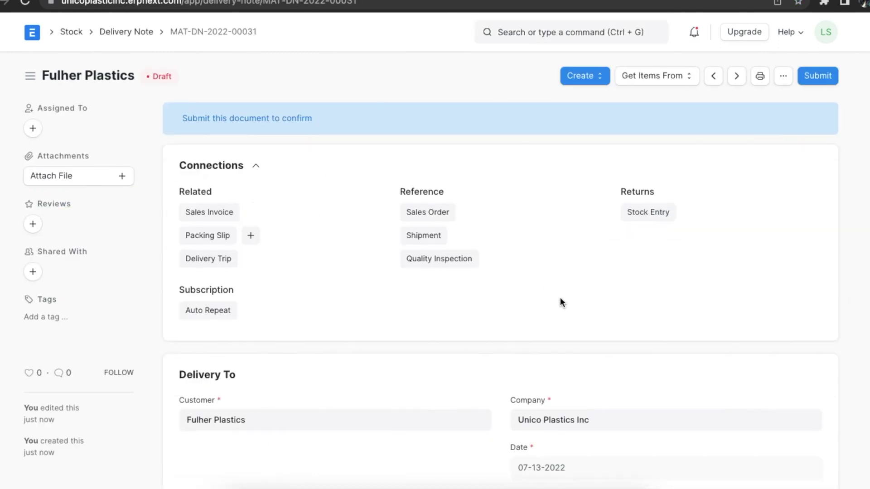
pyautogui.scroll(-15, 560, 297)
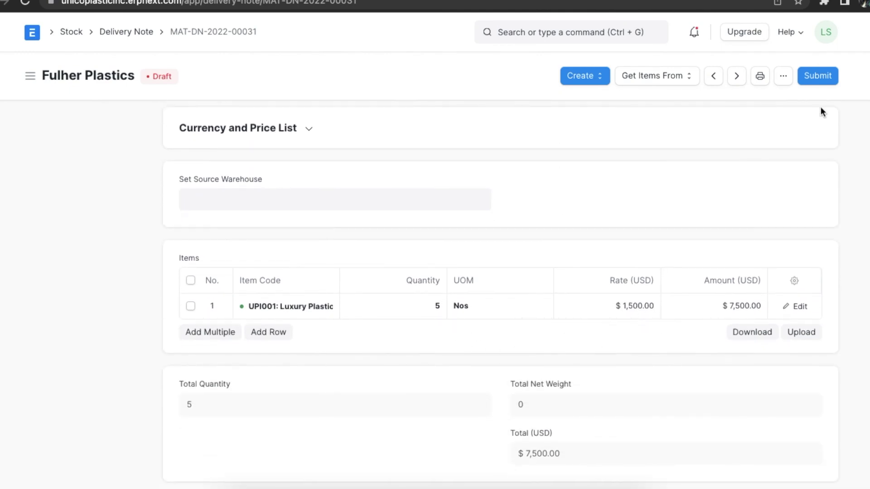
pyautogui.click(817, 76)
pyautogui.click(590, 130)
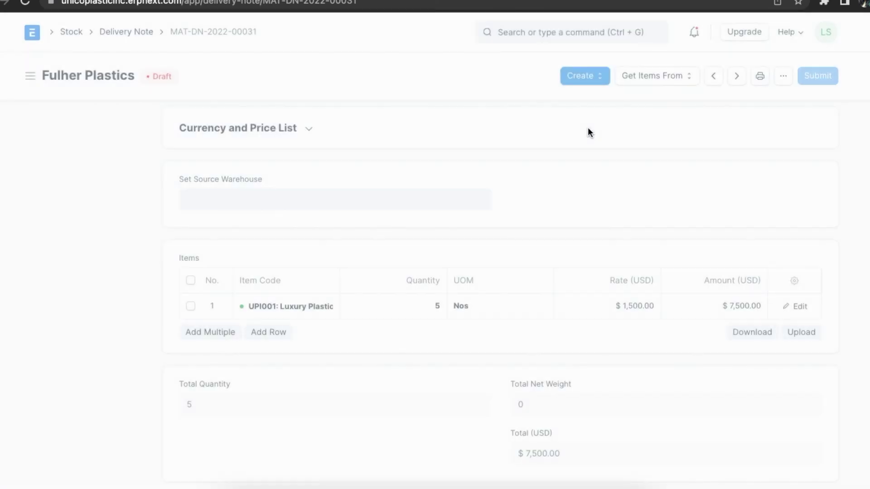
pyautogui.scroll(-4, 588, 130)
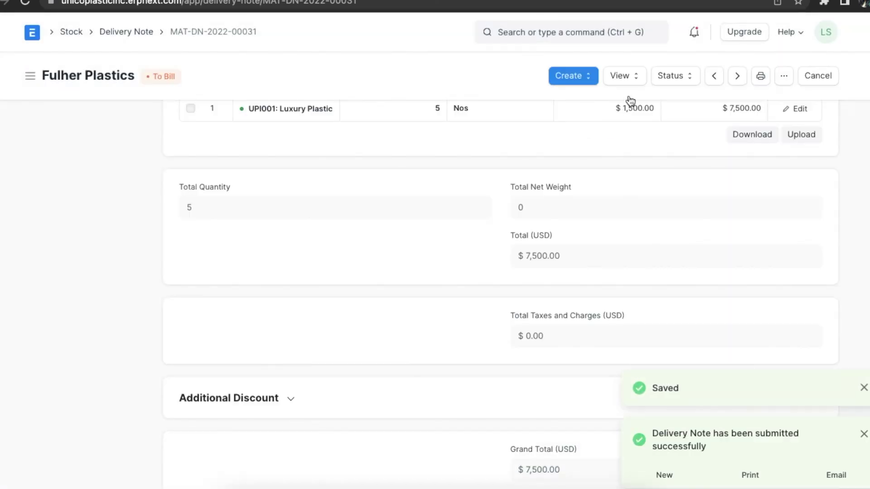
# - View the delivery note's stock ledger, then its general ledger showing Cost of Goods Sold - UPI debited 976.75
pyautogui.click(625, 76)
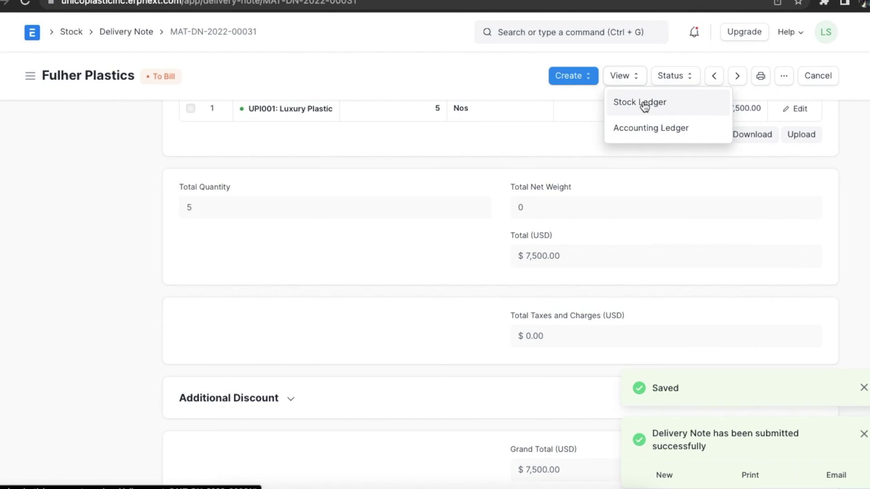
pyautogui.click(644, 104)
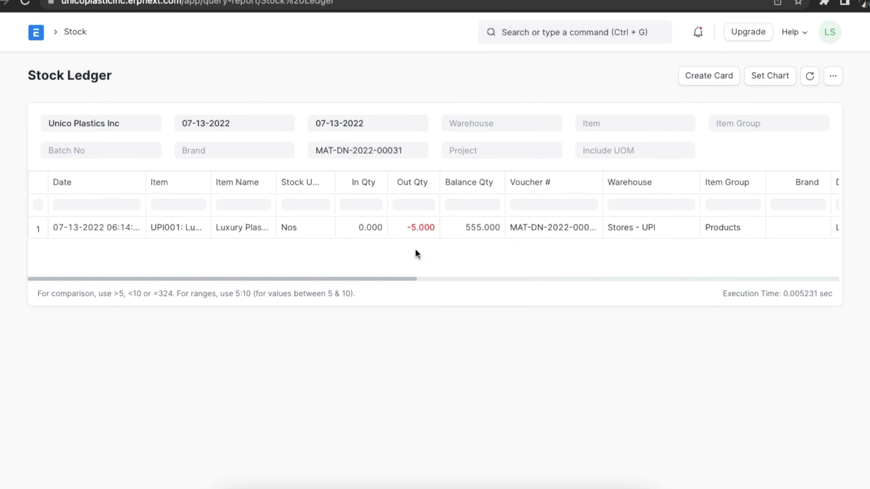
pyautogui.hotkey('alt', 'Left')
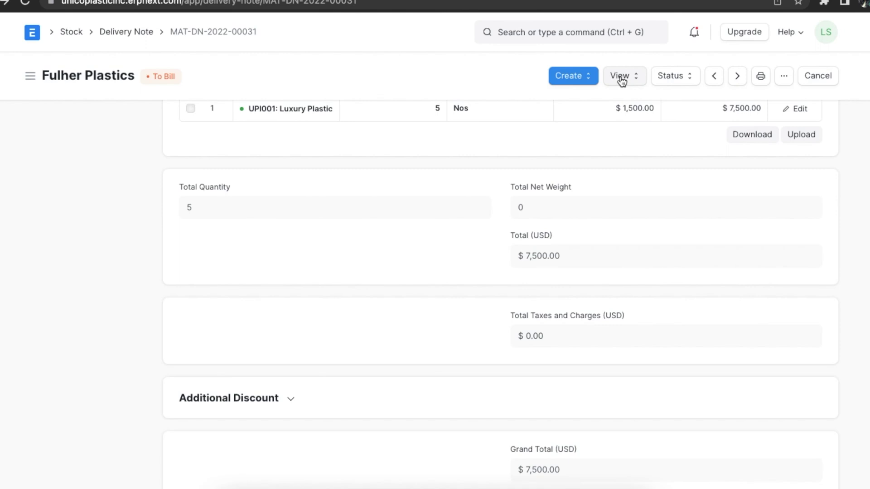
pyautogui.click(621, 77)
pyautogui.click(632, 129)
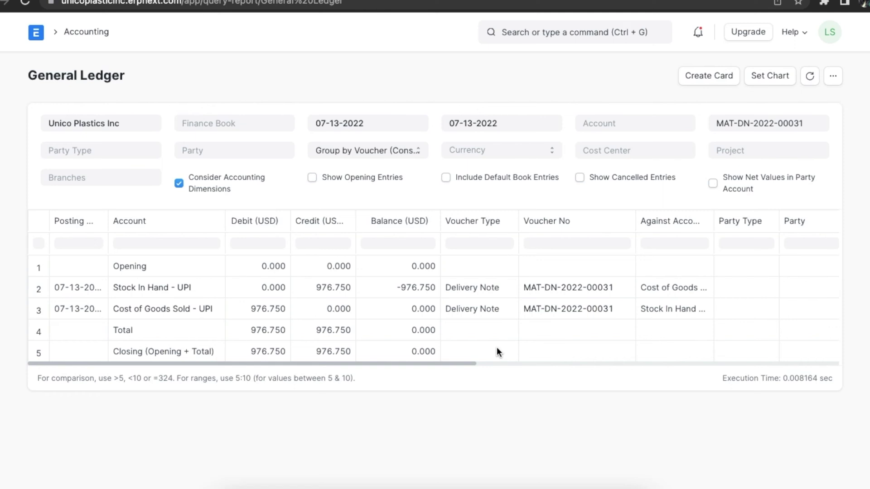
pyautogui.hscroll(1, 497, 347)
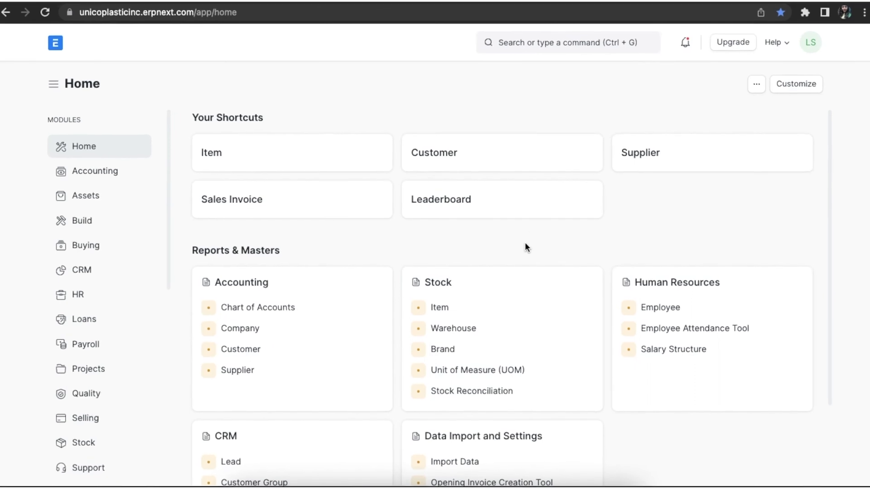
# - Open sales order SAL-ORD-2022-00014 and create a sales invoice from it
pyautogui.click(547, 34)
pyautogui.write('sa')
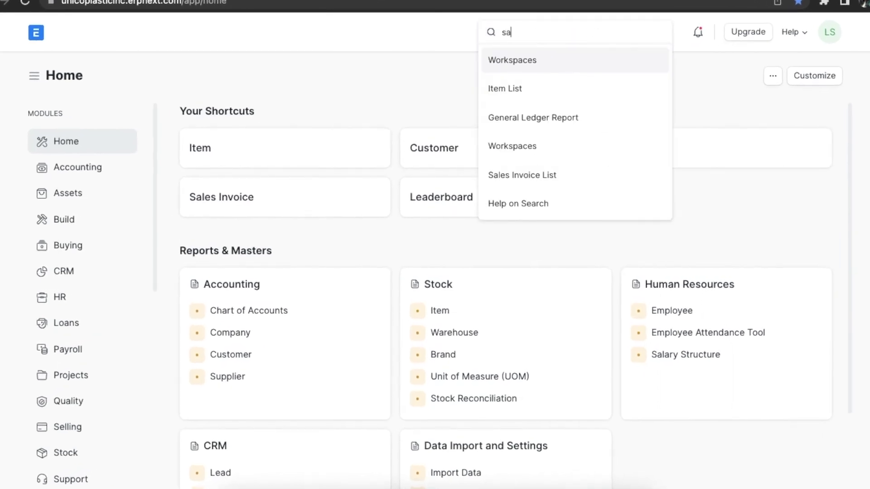
pyautogui.write('les order')
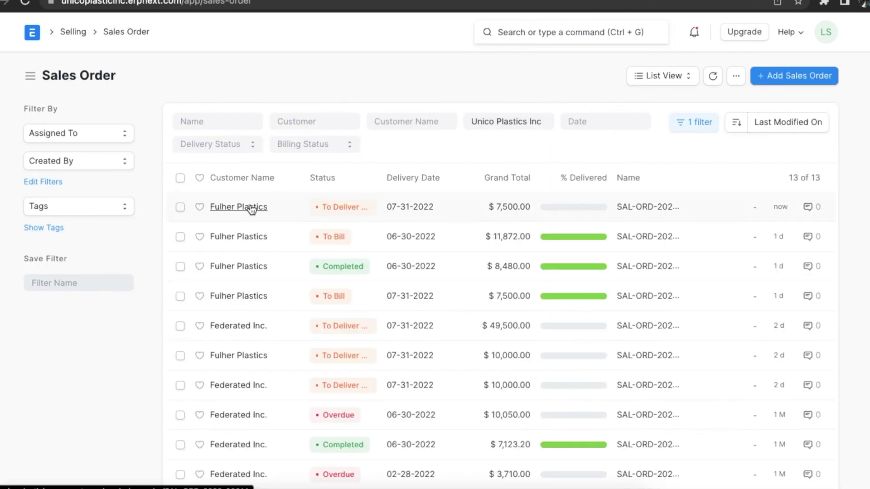
pyautogui.click(251, 207)
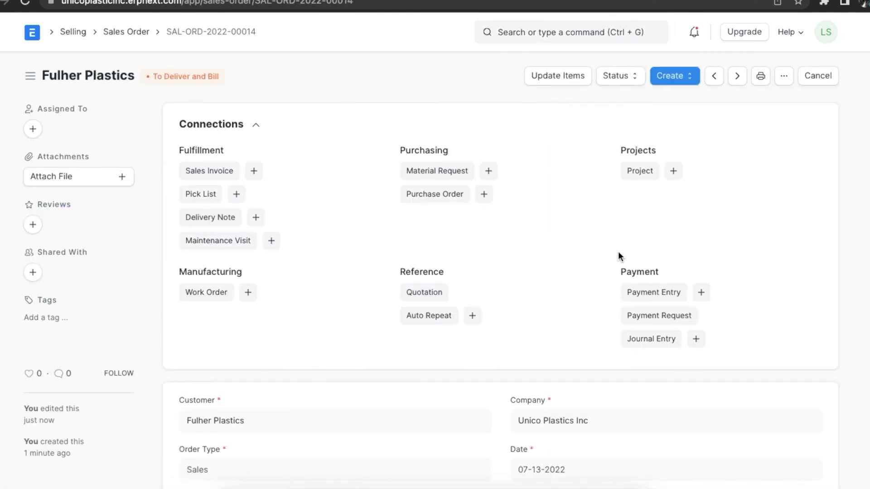
pyautogui.click(683, 79)
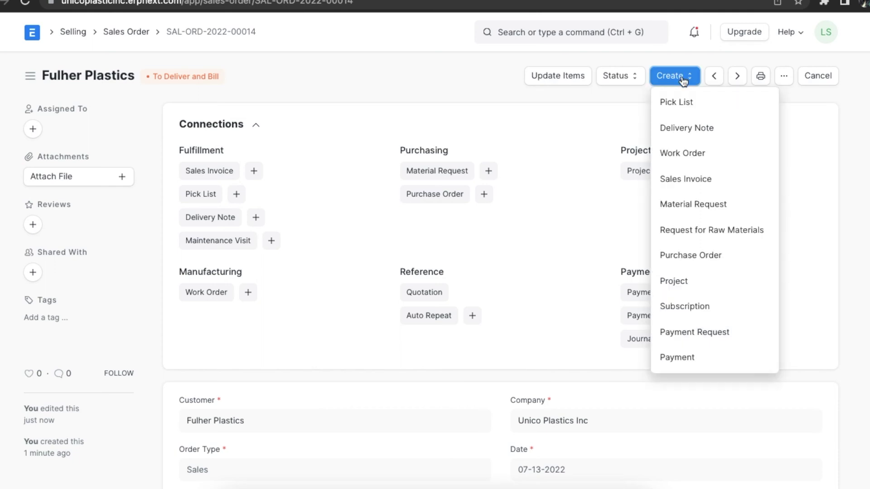
pyautogui.click(725, 182)
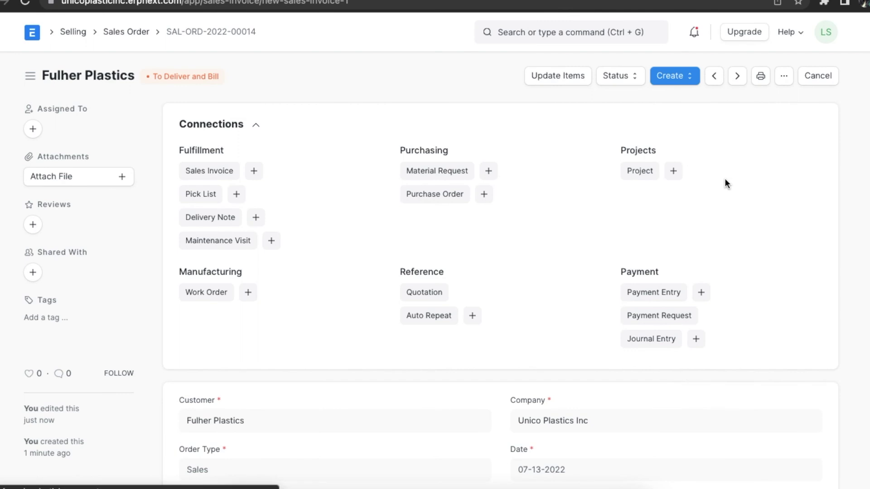
# - Tick Update Stock, submit invoice ACC-SINV-2022-00062, and view its accounting ledger
pyautogui.scroll(-8, 268, 300)
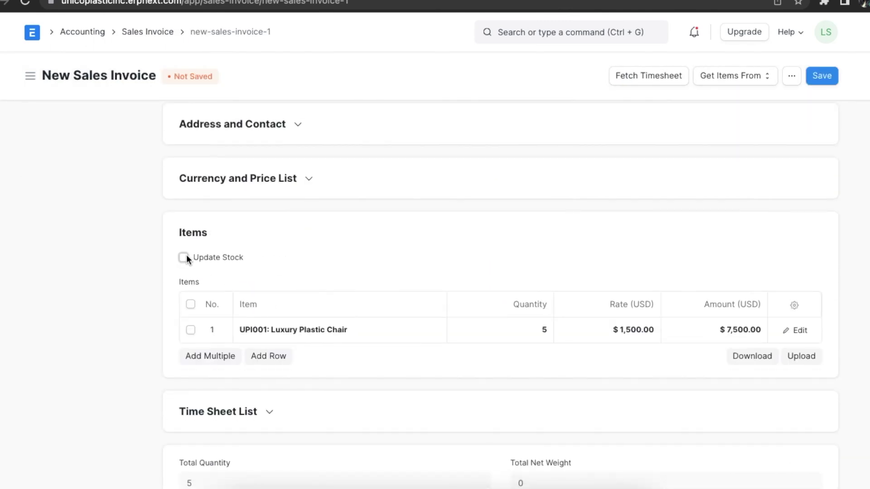
pyautogui.click(184, 261)
pyautogui.click(820, 79)
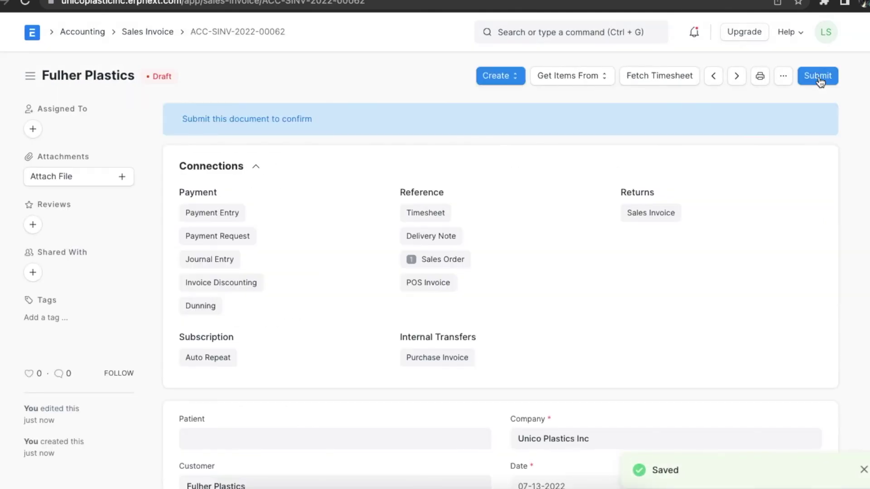
pyautogui.click(818, 76)
pyautogui.click(591, 131)
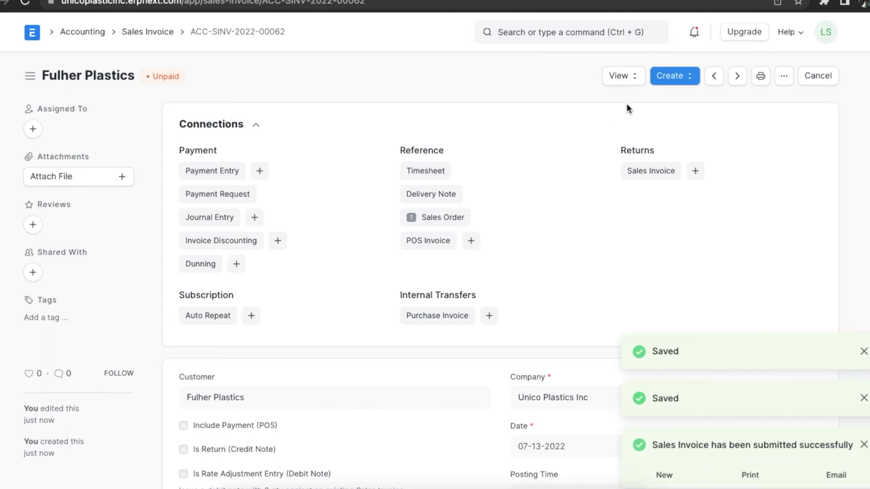
pyautogui.click(626, 78)
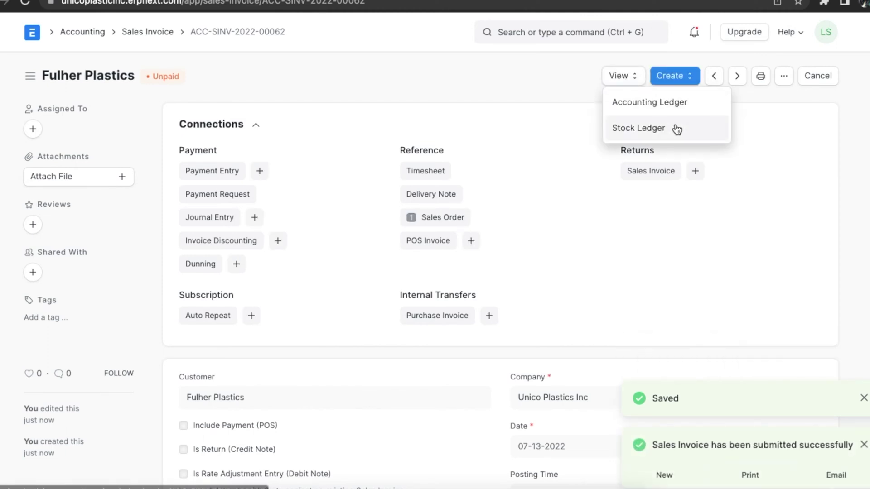
pyautogui.click(701, 103)
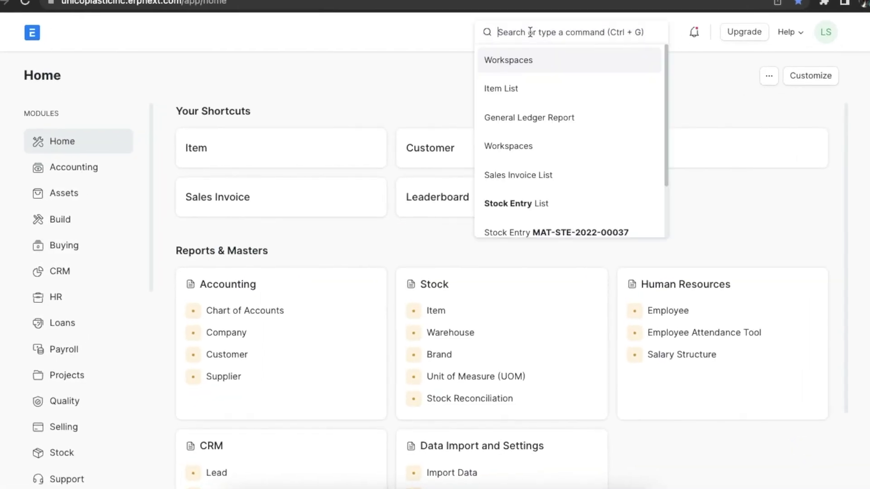
# - From the Stock Entry list, open Material Receipt MAT-STE-2022-00037 and scroll through its details
pyautogui.write('stock e')
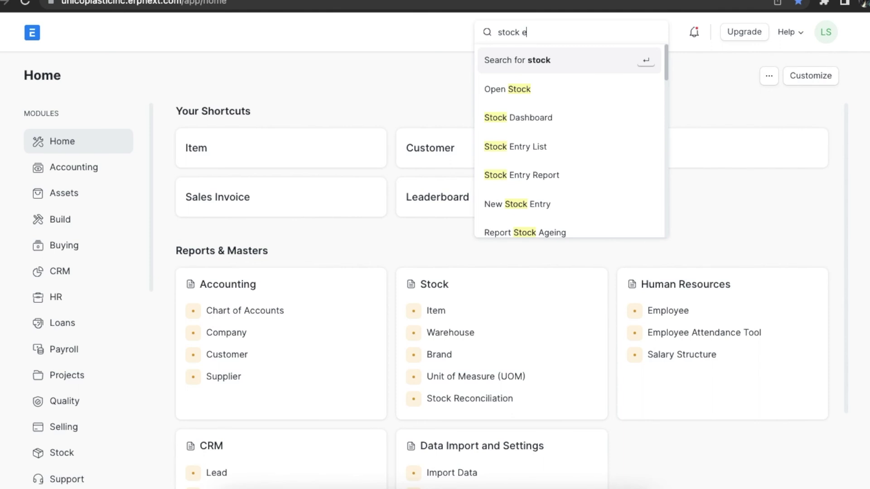
pyautogui.write('nt')
pyautogui.click(547, 86)
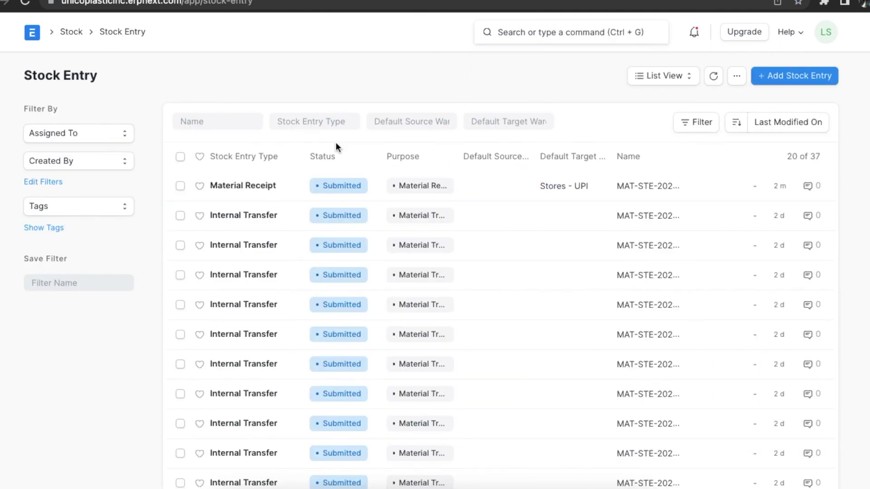
pyautogui.click(257, 187)
pyautogui.scroll(-5, 435, 271)
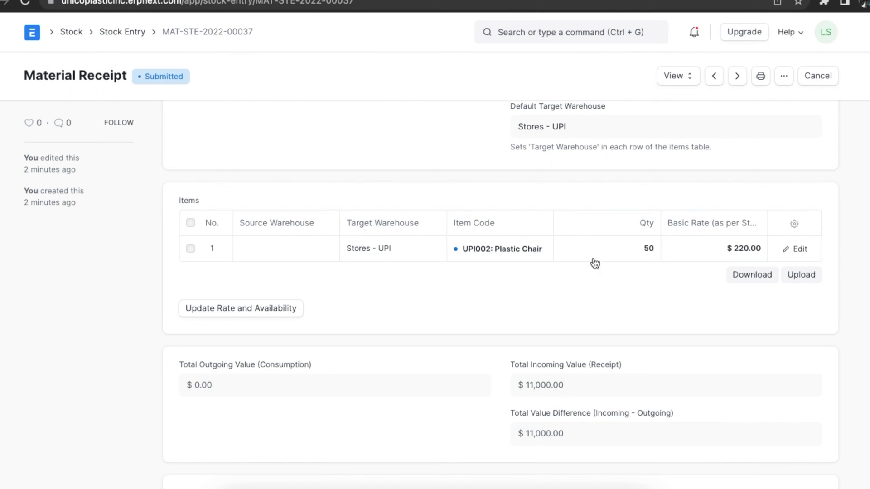
pyautogui.scroll(5, 594, 264)
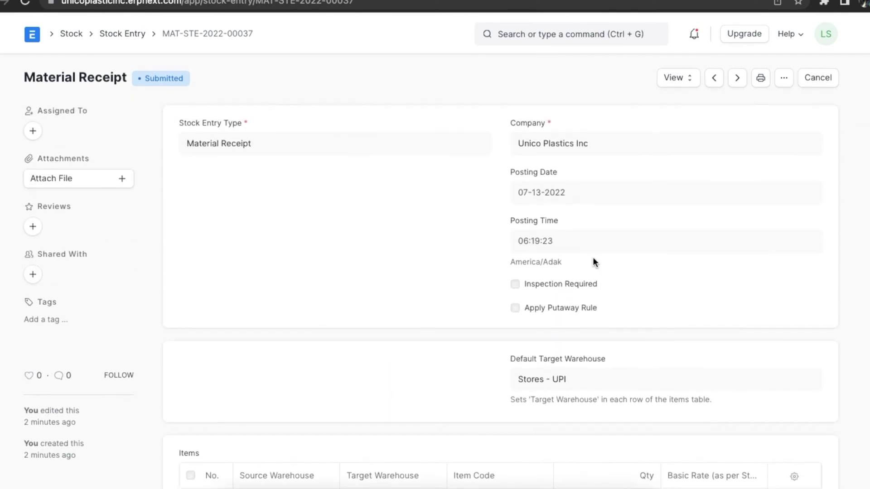
# - Review the receipt's stock ledger, then its accounting ledger debiting Stock In Hand - UPI 11,000
pyautogui.click(678, 77)
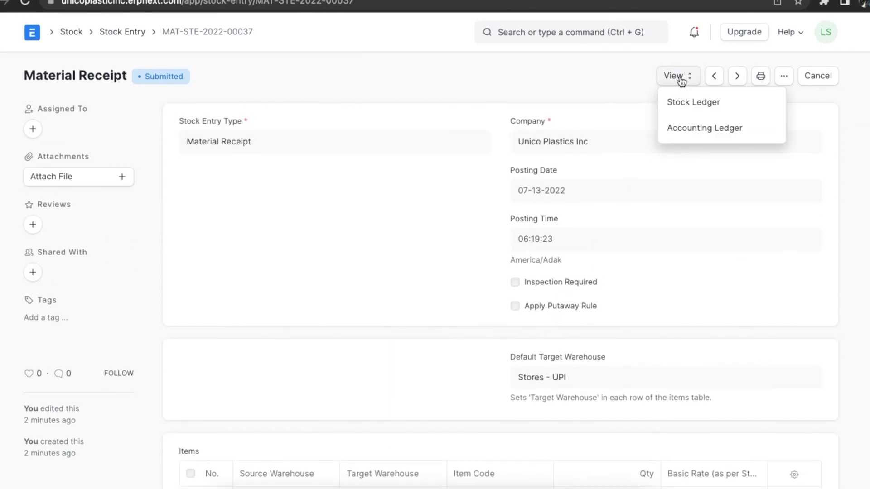
pyautogui.click(744, 102)
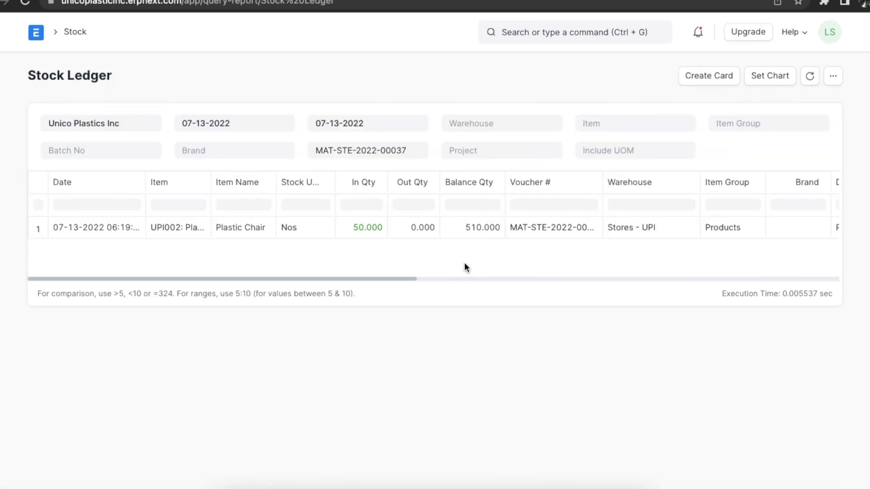
pyautogui.hscroll(5, 595, 264)
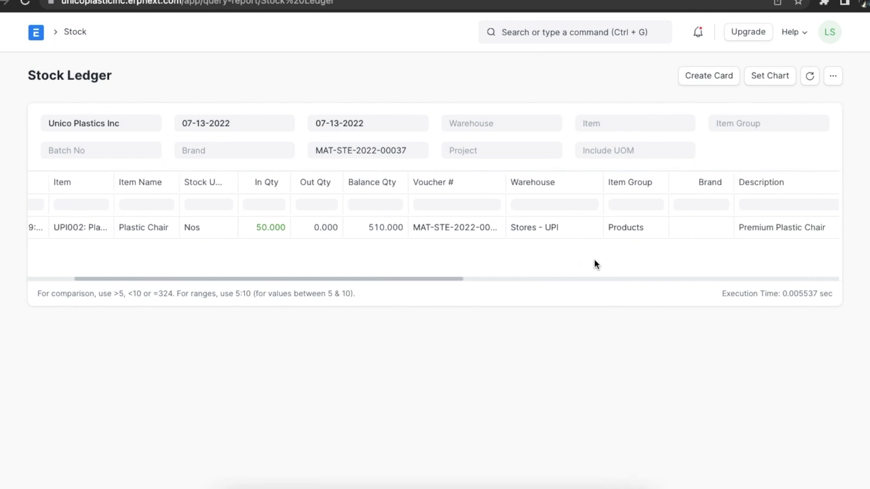
pyautogui.hscroll(11, 595, 262)
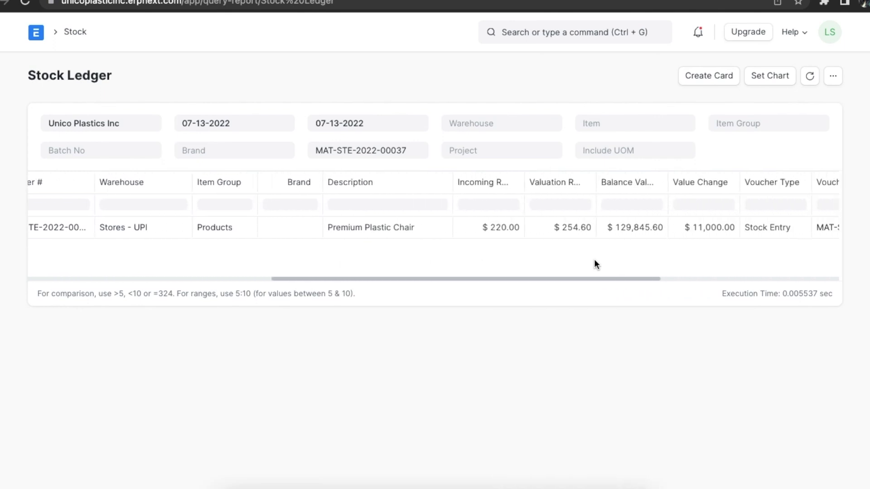
pyautogui.hscroll(-16, 489, 255)
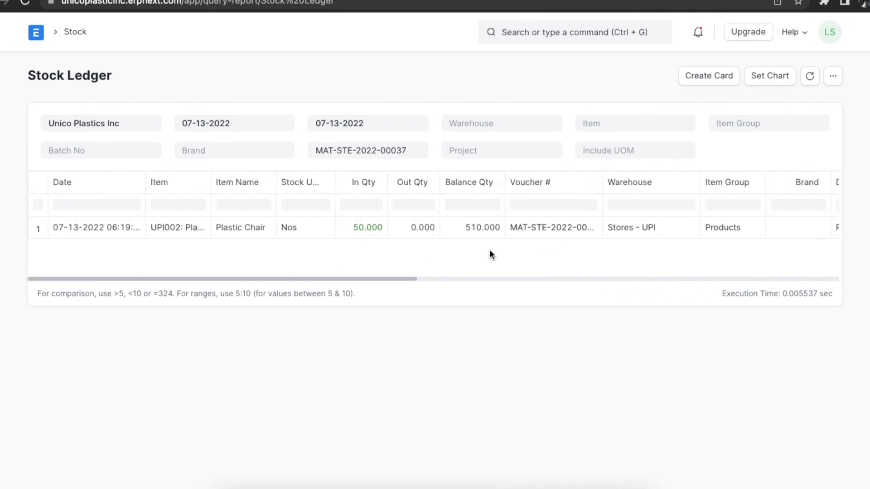
pyautogui.hotkey('alt', 'Left')
pyautogui.click(678, 76)
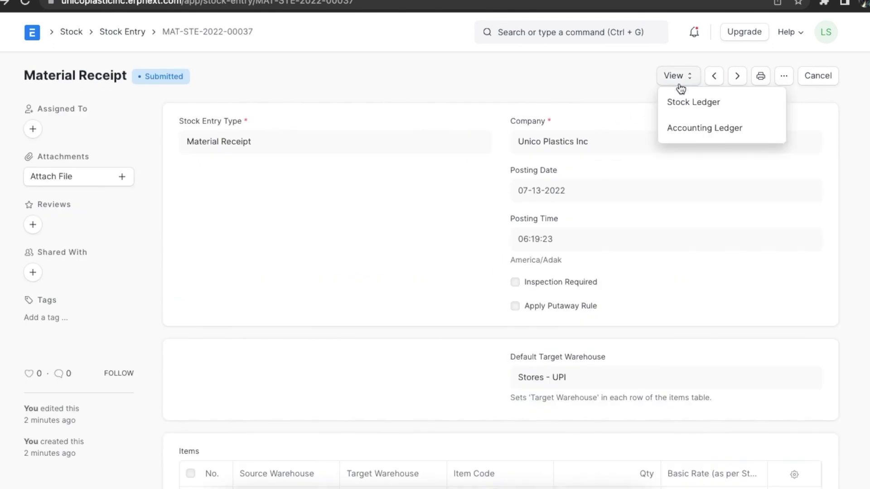
pyautogui.click(709, 126)
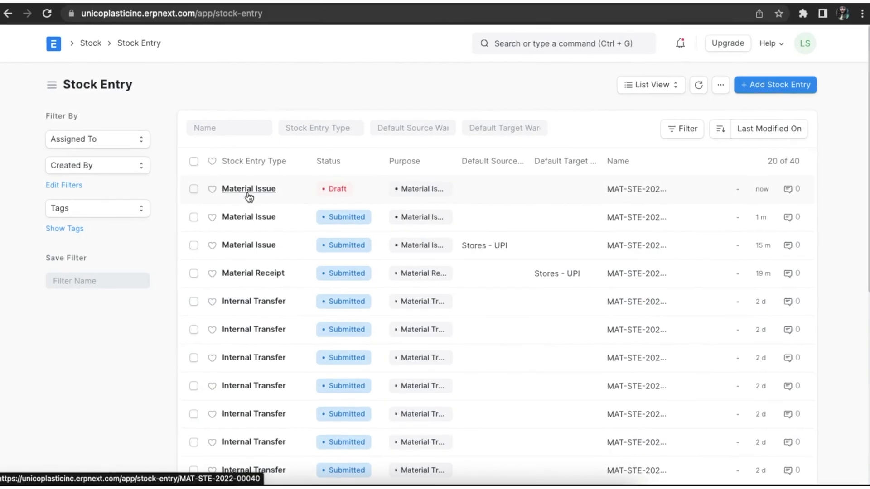
# - Open draft Material Issue MAT-STE-2022-00040 and submit it
pyautogui.click(254, 189)
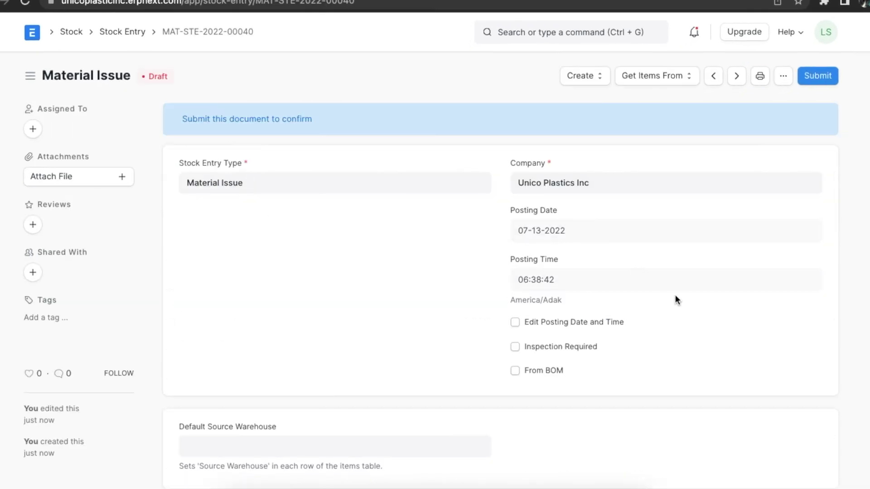
pyautogui.click(817, 75)
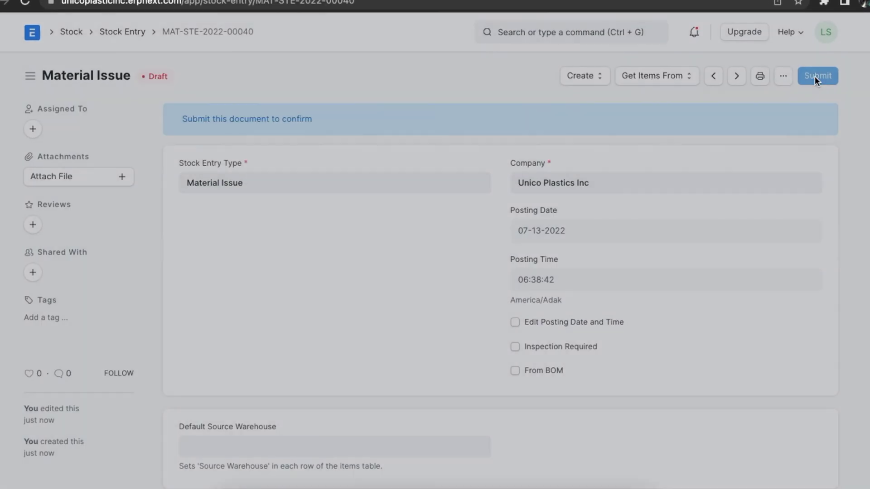
pyautogui.click(588, 136)
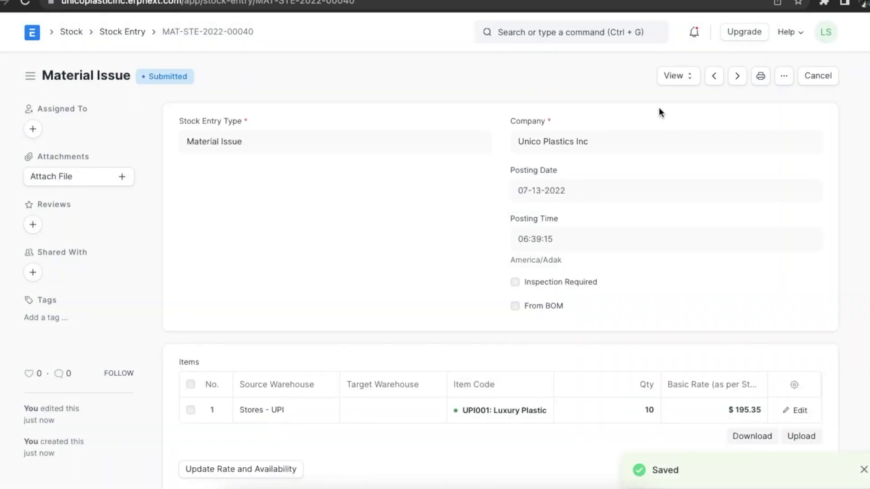
# - Review the issue's stock ledger and its accounting ledger crediting Stock In Hand - UPI 1,953.50
pyautogui.click(676, 77)
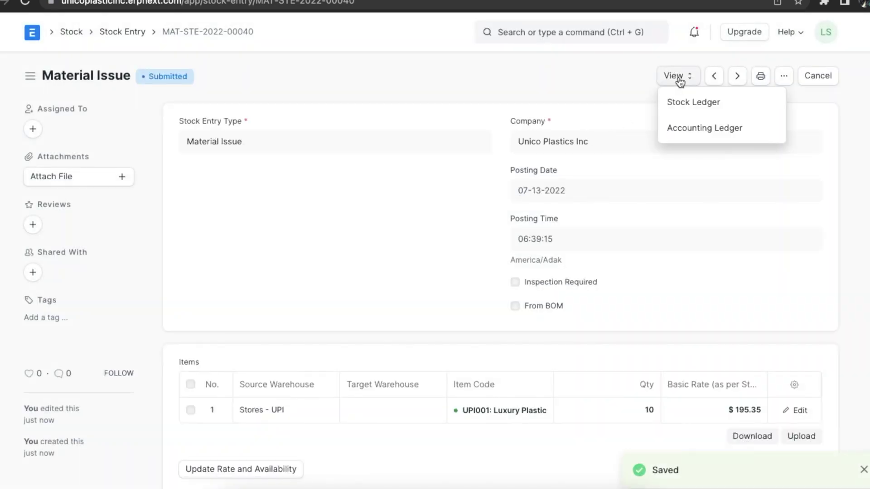
pyautogui.click(734, 104)
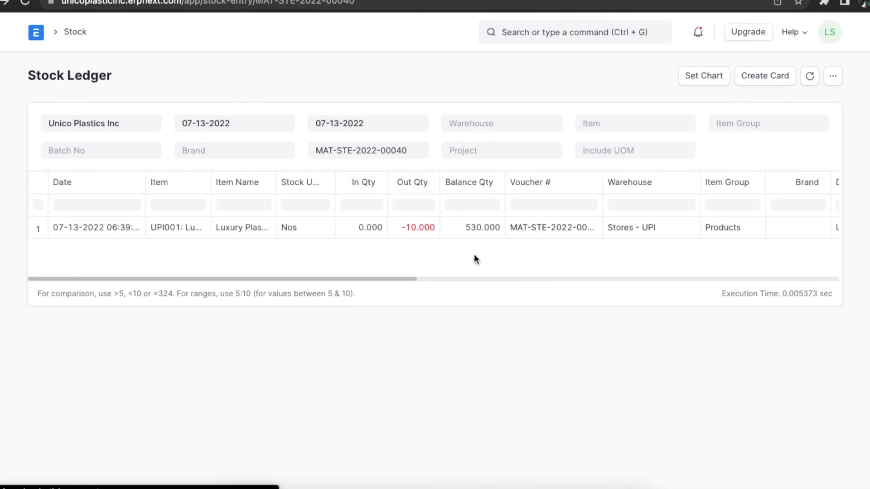
pyautogui.hotkey('alt', 'Left')
pyautogui.click(684, 77)
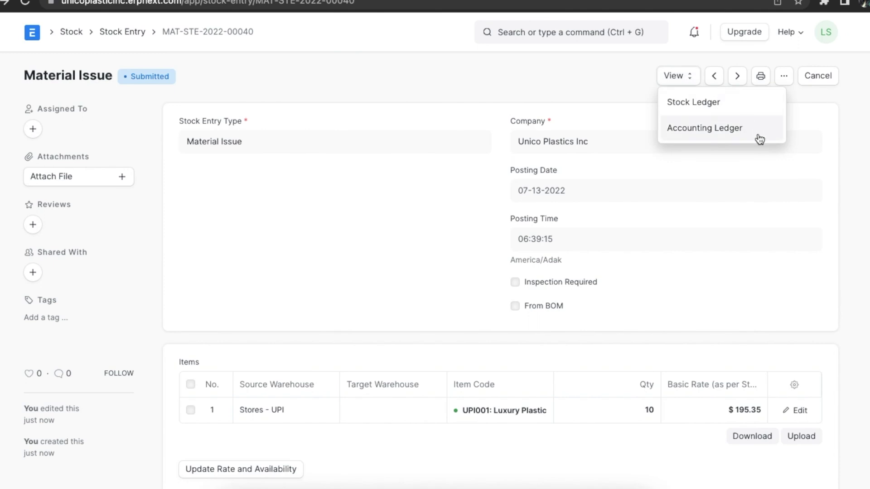
pyautogui.click(758, 134)
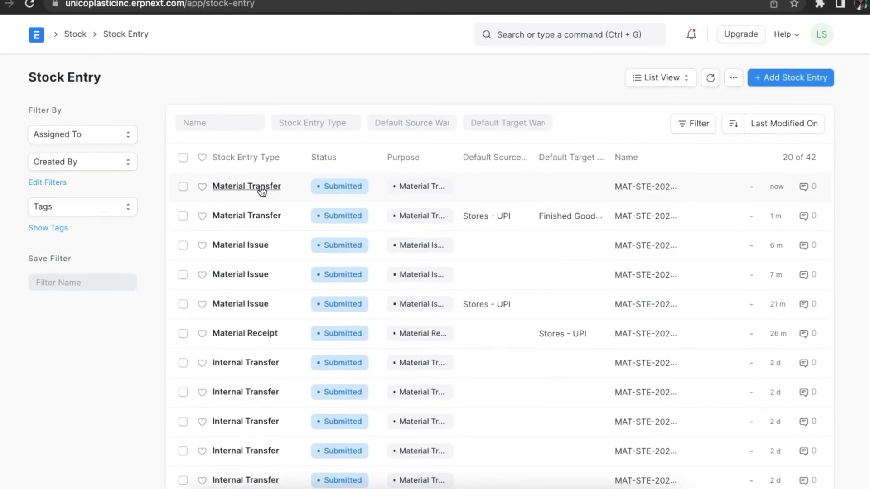
# - Open Material Transfer MAT-STE-2022-00042 and review its two-row stock ledger and 1,953.500 accounting entries
pyautogui.click(261, 190)
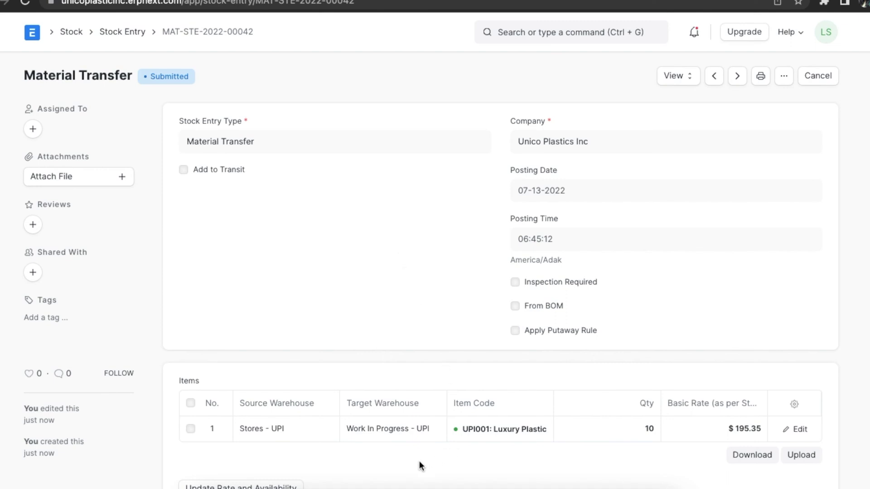
pyautogui.click(679, 77)
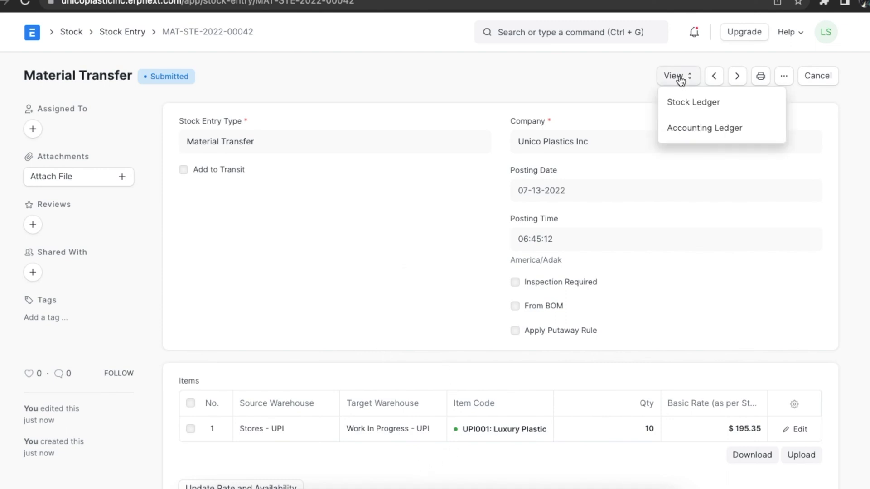
pyautogui.click(749, 109)
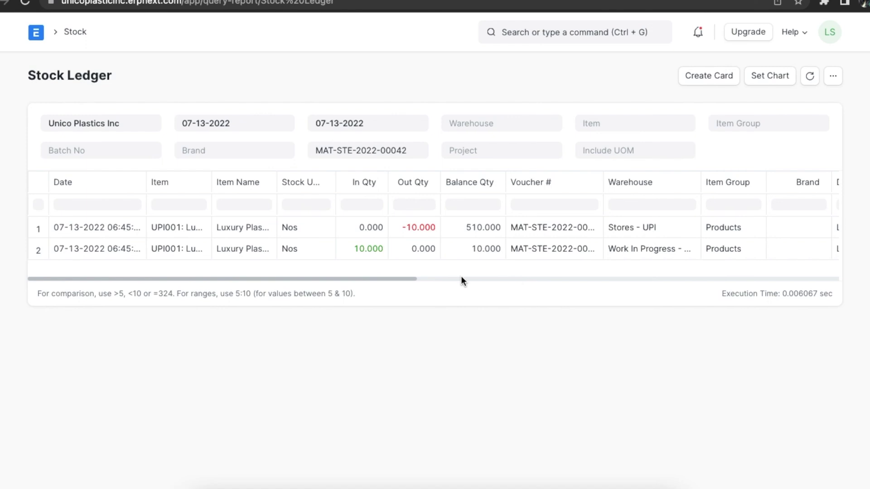
pyautogui.hotkey('alt', 'Left')
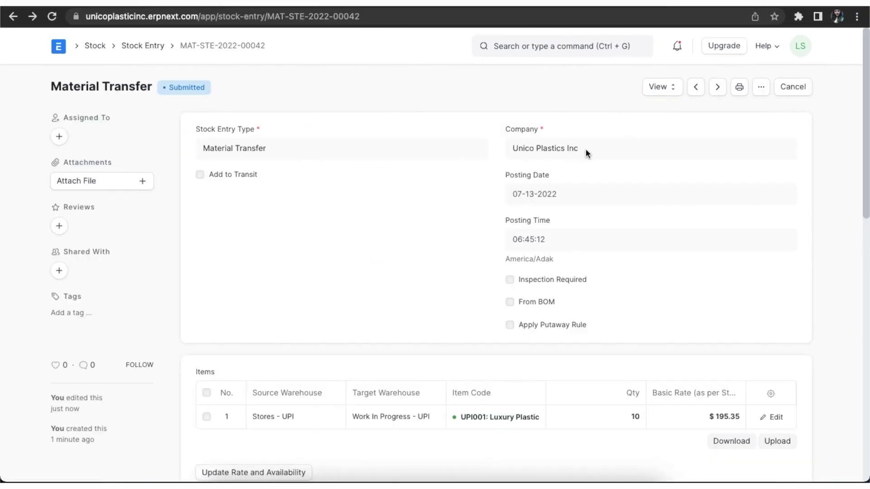
pyautogui.click(660, 86)
pyautogui.click(677, 135)
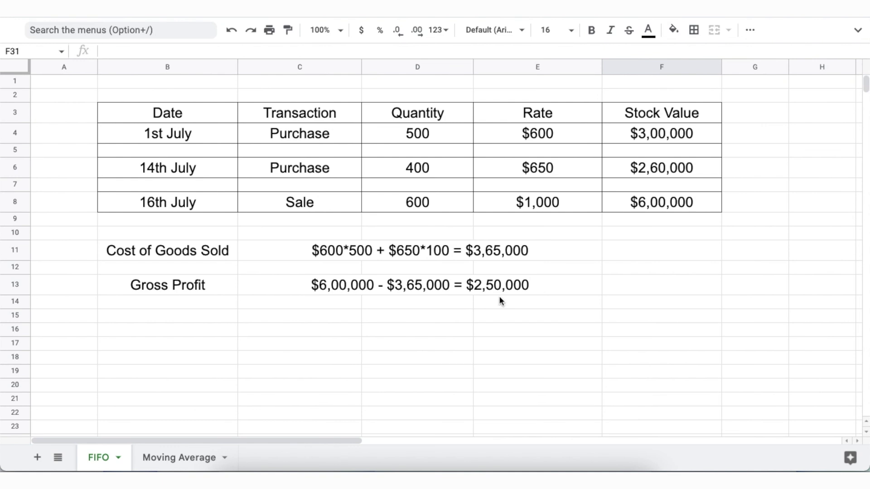
# - Show the Moving Average sheet with its $622.22 average rate and $2,26,666.67 gross profit
pyautogui.click(202, 460)
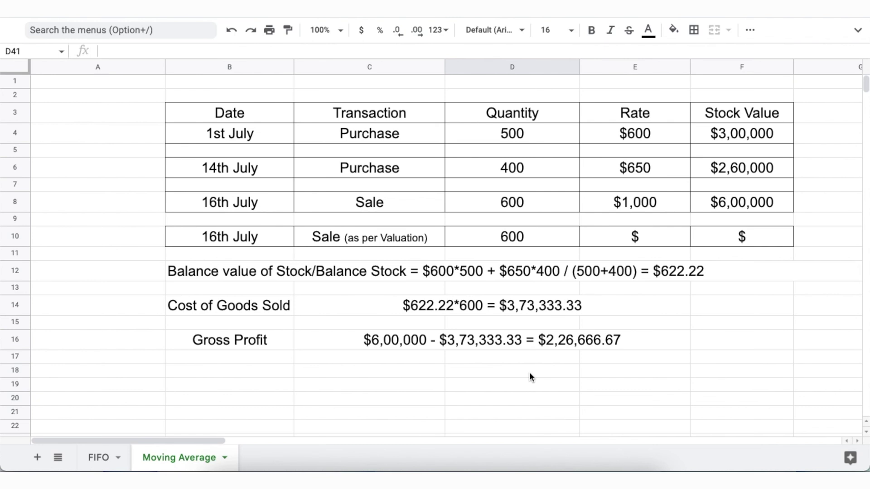
pyautogui.hscroll(3, 530, 373)
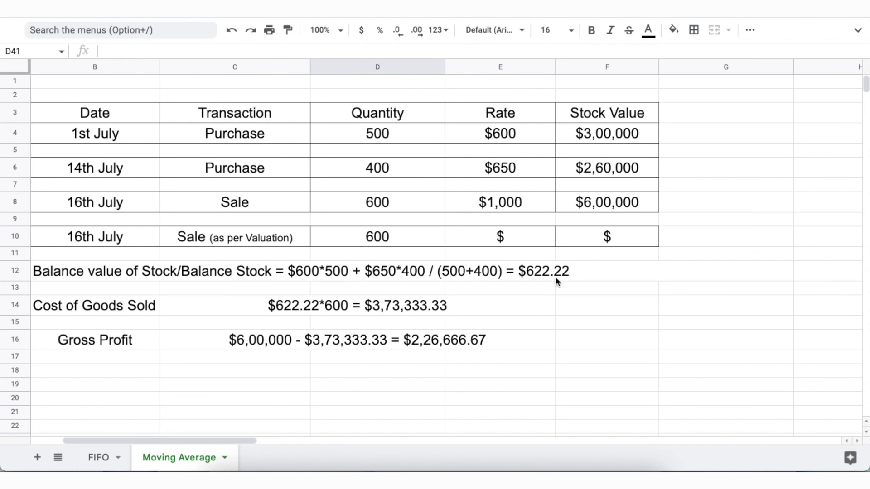
# - Enter rate 622.22 in E10 and stock value 373333.33 in F10
pyautogui.doubleClick(518, 242)
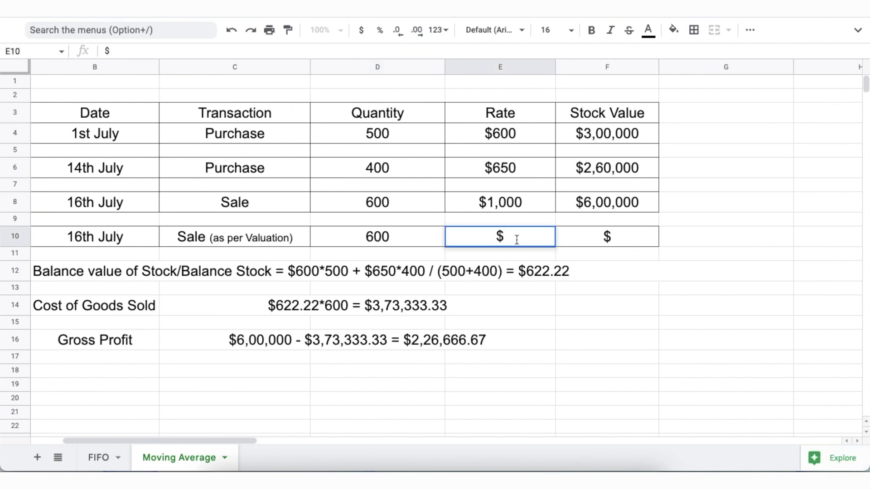
pyautogui.write('622.22')
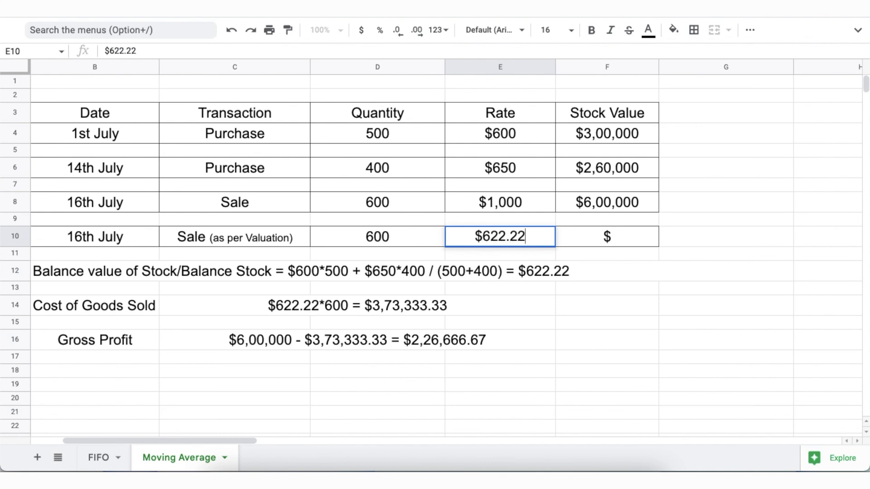
pyautogui.click(619, 240)
pyautogui.doubleClick(620, 240)
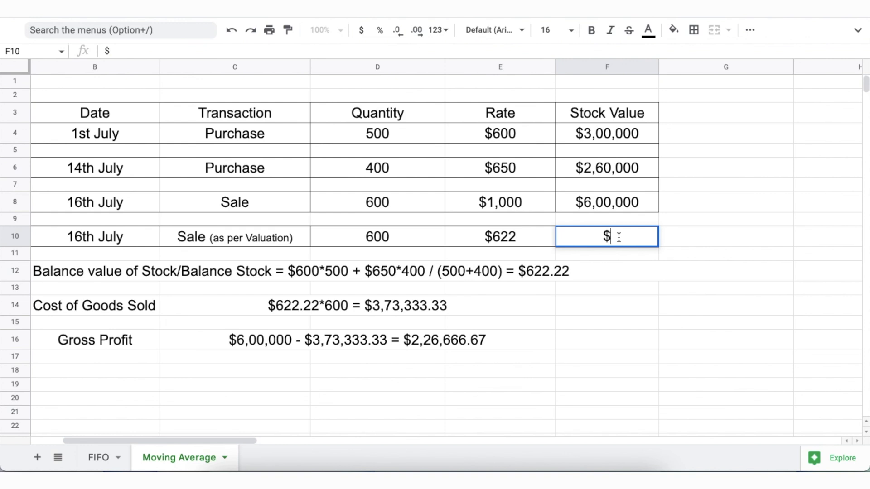
pyautogui.write('373333.33')
pyautogui.click(146, 343)
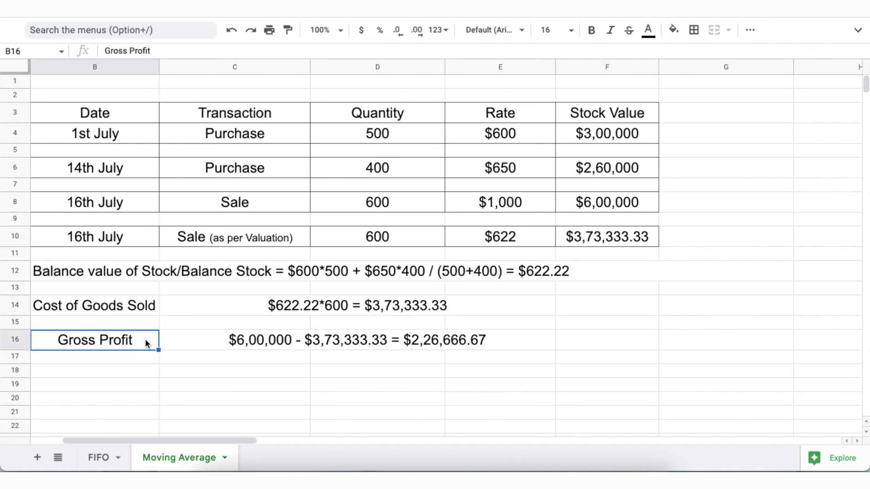
# - Highlight the moving-average gross profit calculation, then compare against the FIFO sheet
pyautogui.click(505, 355)
pyautogui.click(510, 344)
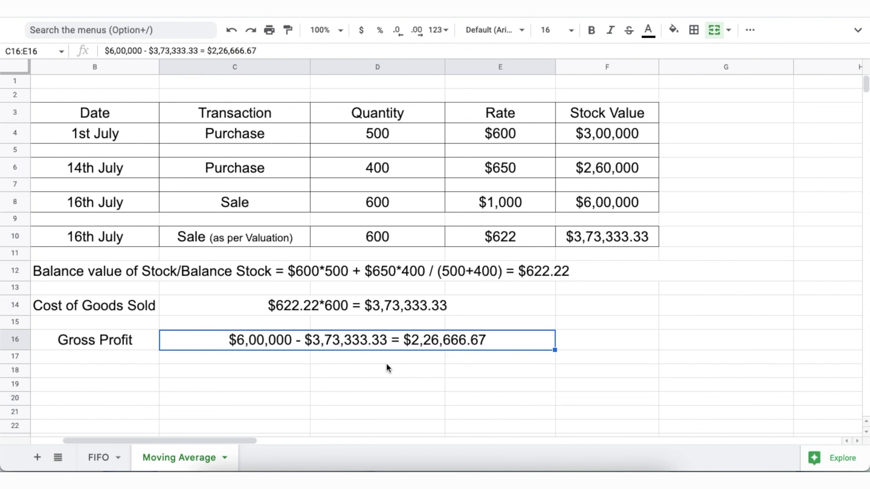
pyautogui.click(101, 457)
pyautogui.click(524, 291)
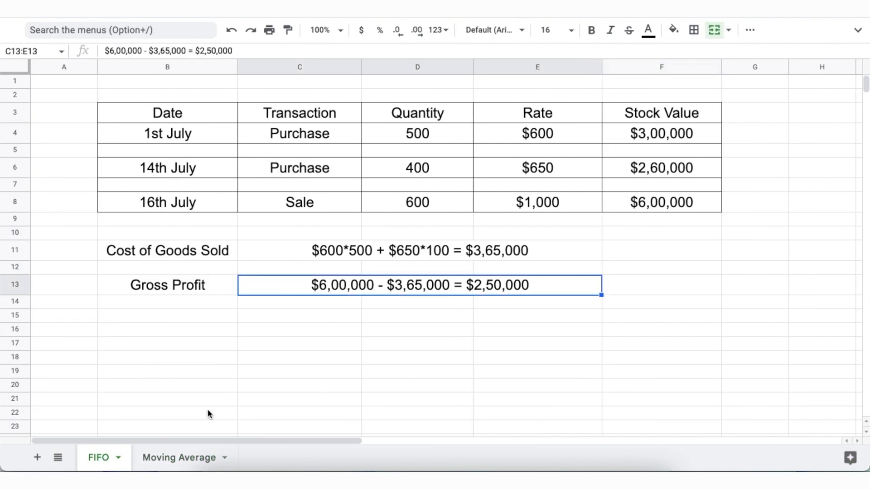
pyautogui.click(184, 458)
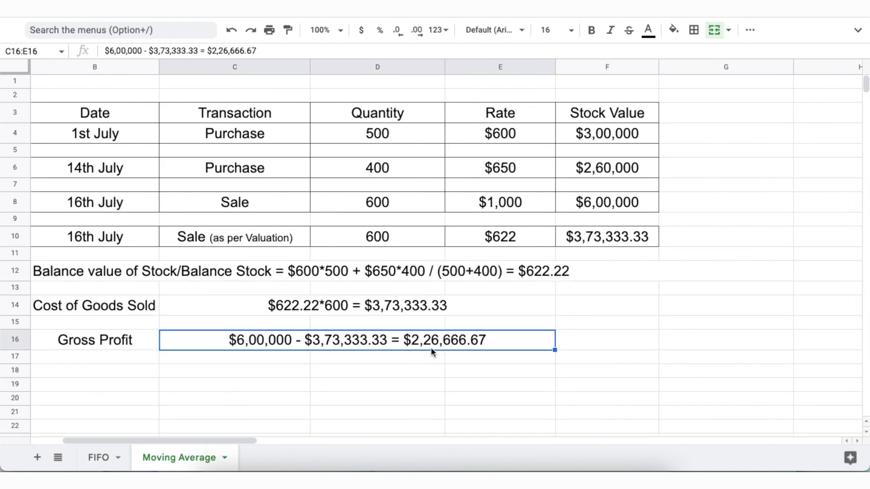